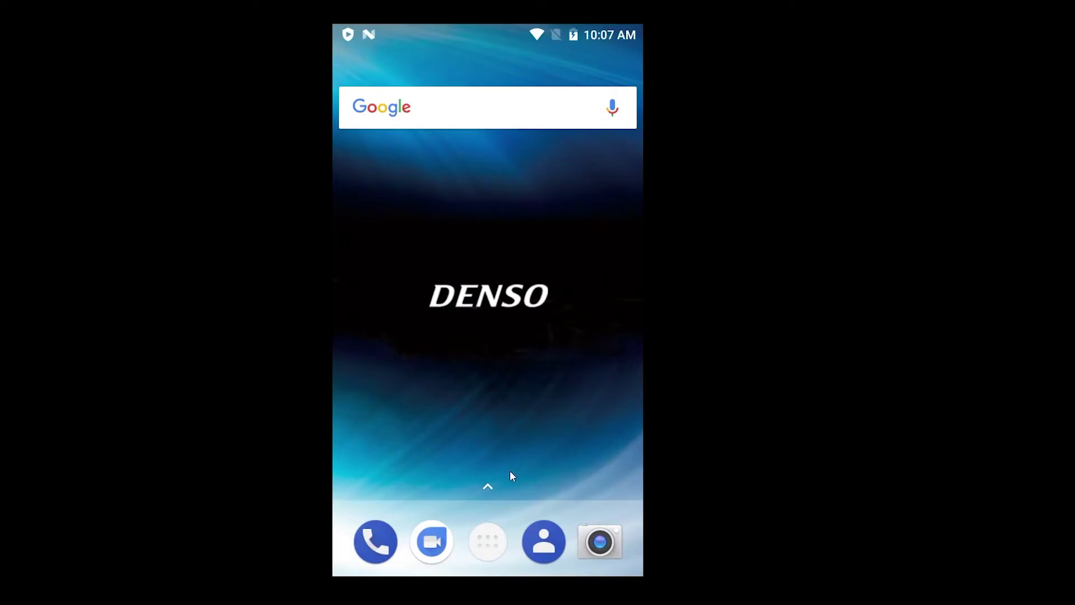
Step: Open the app drawer from the home screen dock to list all installed apps
left_click(487, 545)
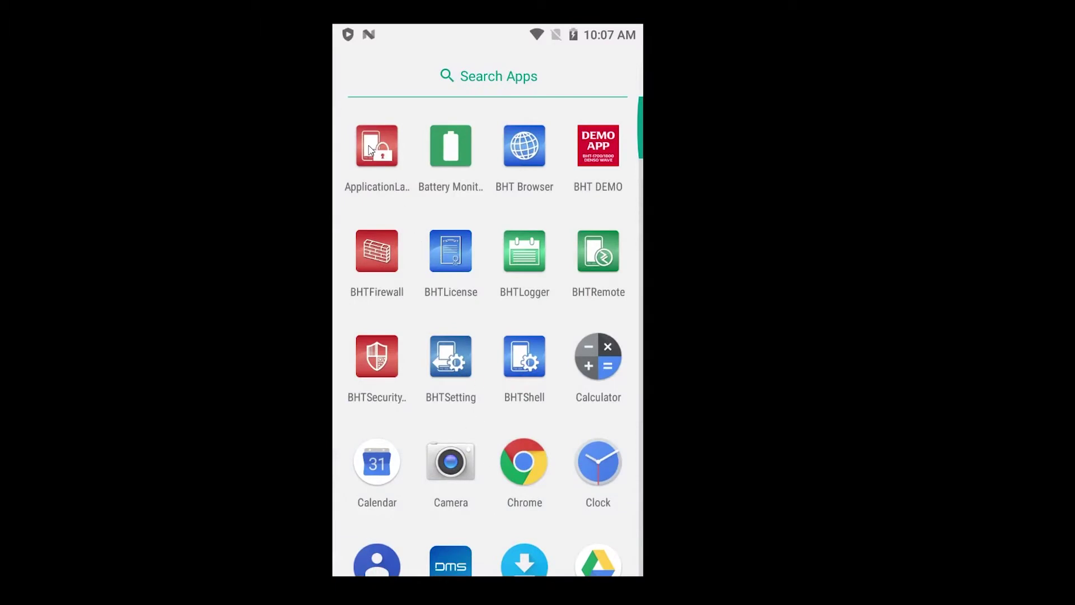
Step: Launch ApplicationLauncher and confirm its Startup dialog with OK
left_click(371, 150)
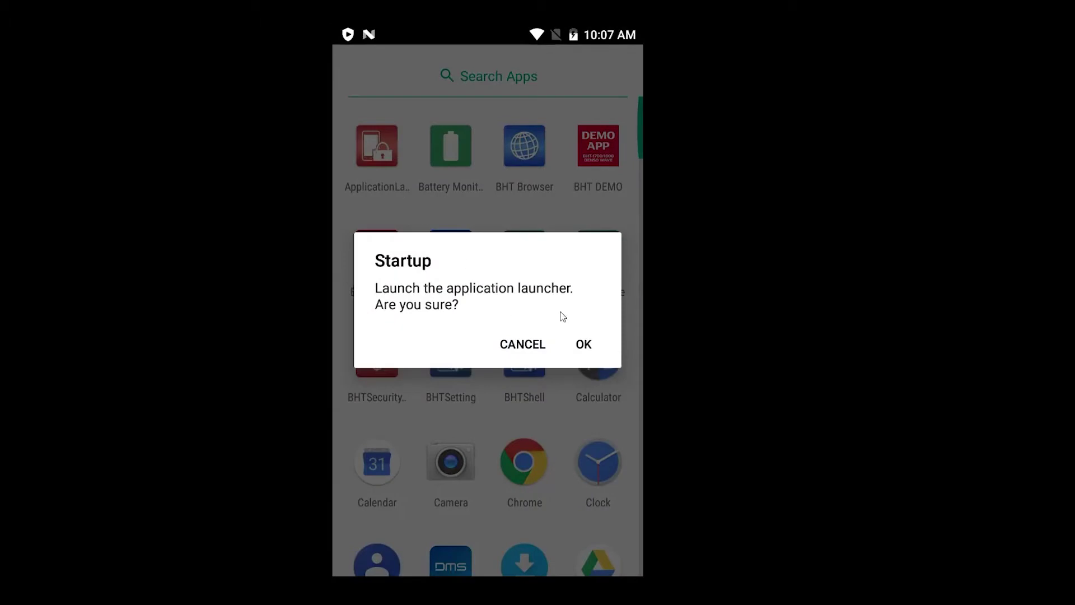
left_click(583, 346)
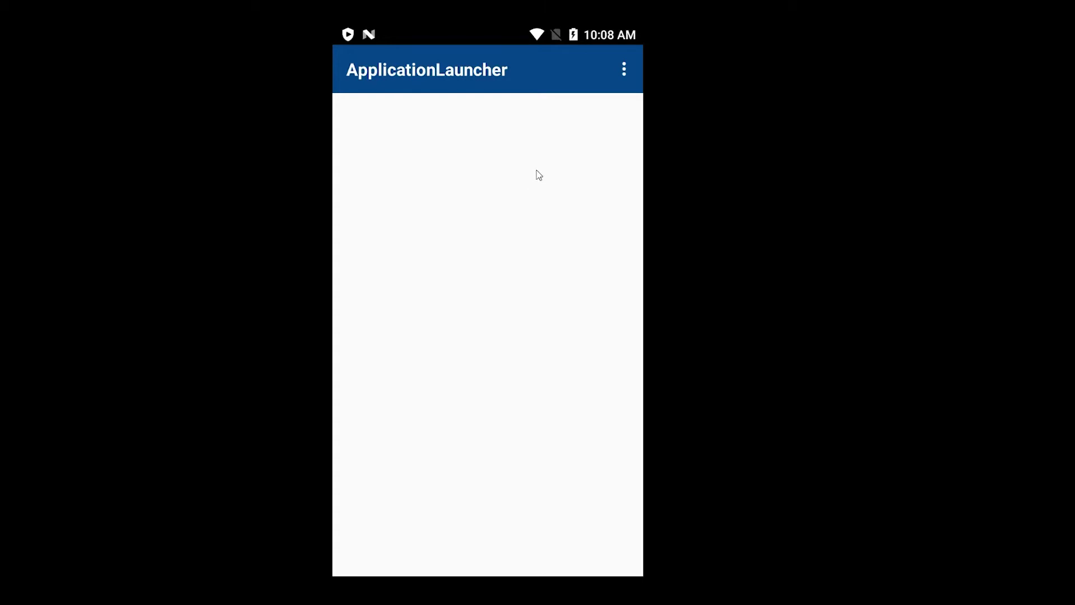
Step: Log into Admin Mode with the administrator password and bring up the admin functions menu
left_click(626, 68)
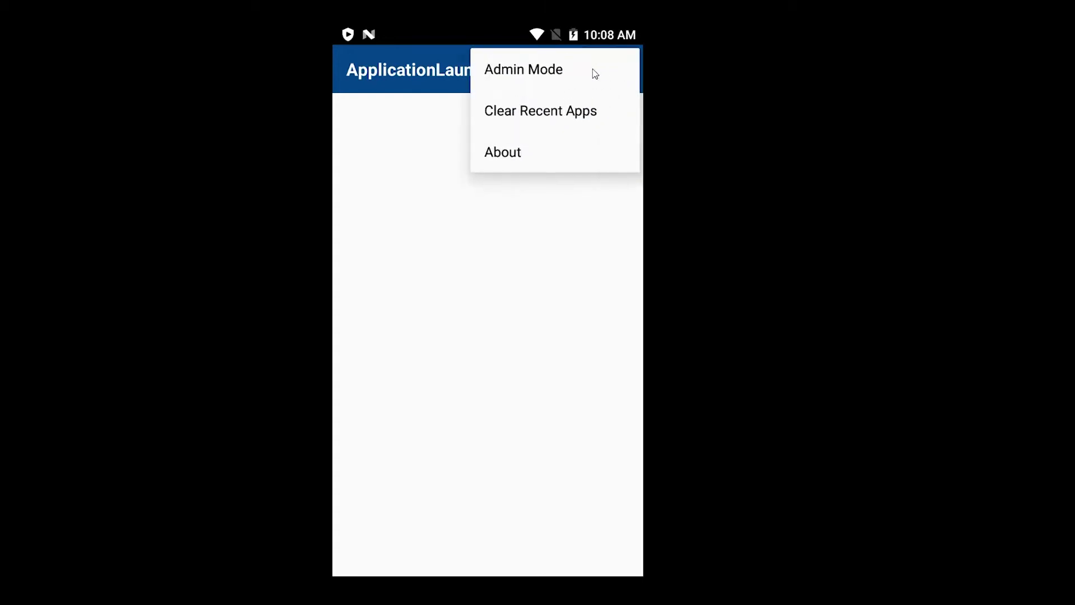
left_click(530, 71)
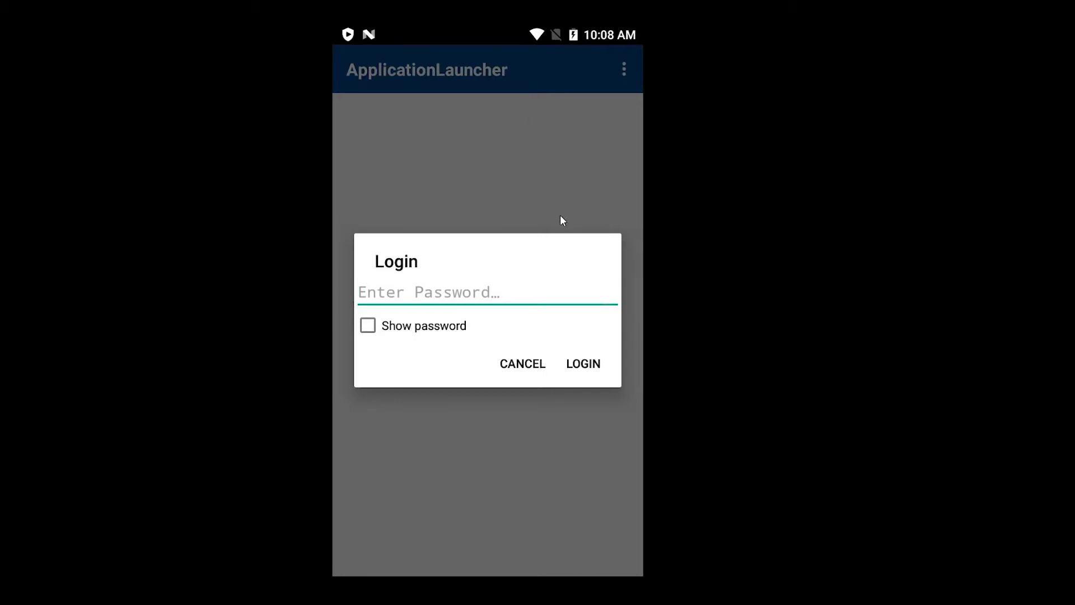
left_click(585, 367)
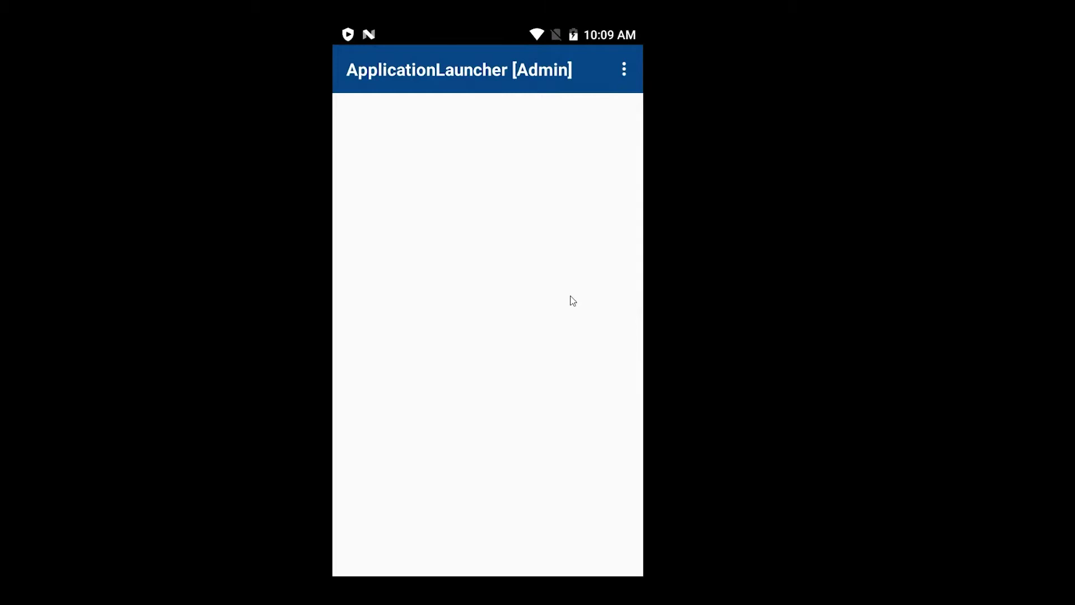
left_click(624, 69)
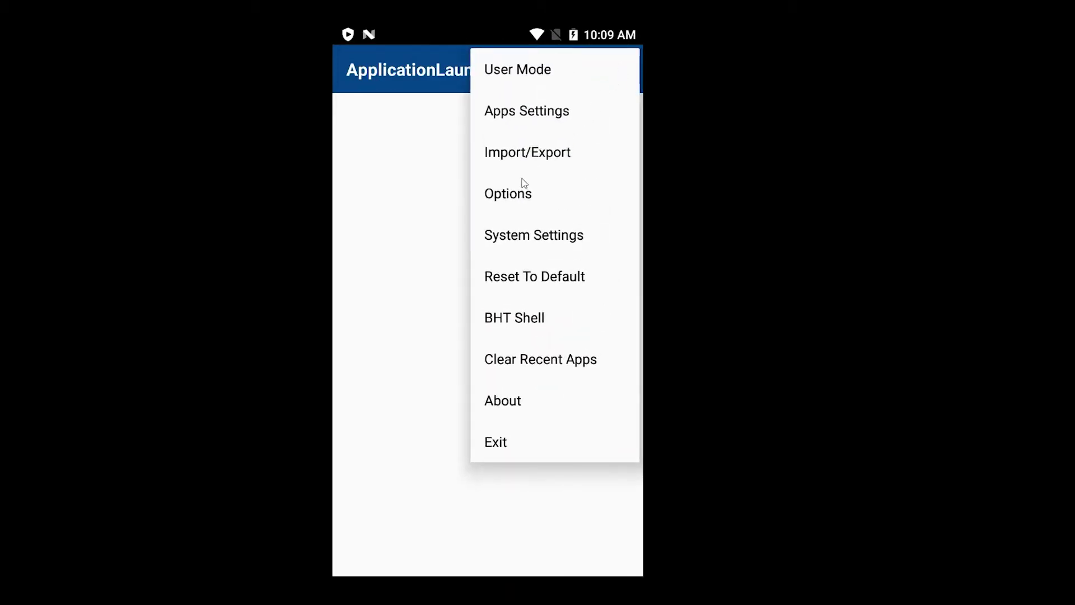
Step: Under Options > Security, enter and confirm an eight-character login password
left_click(513, 199)
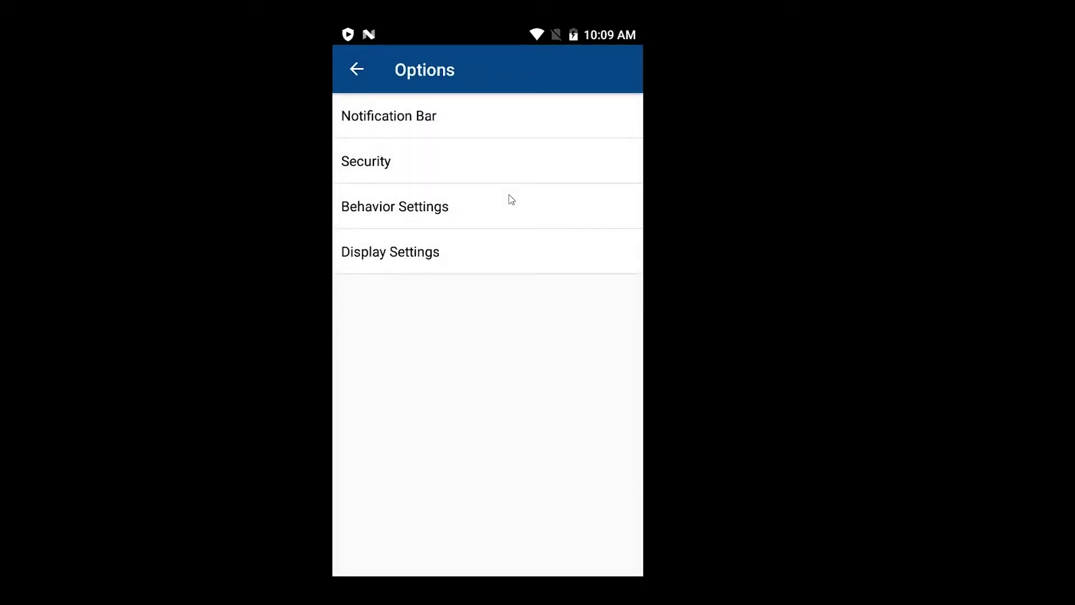
left_click(431, 167)
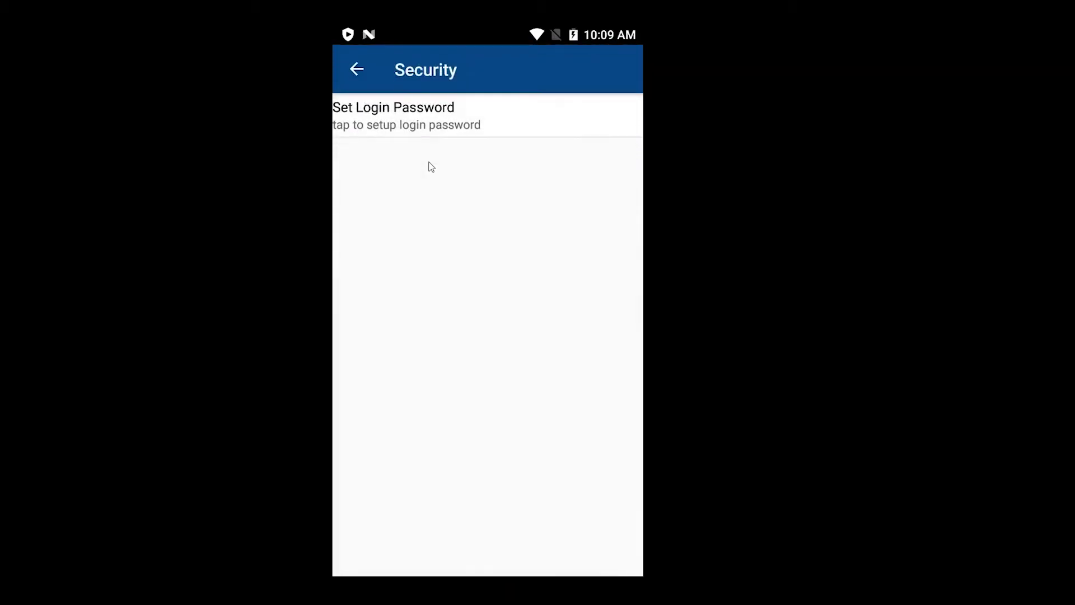
left_click(444, 115)
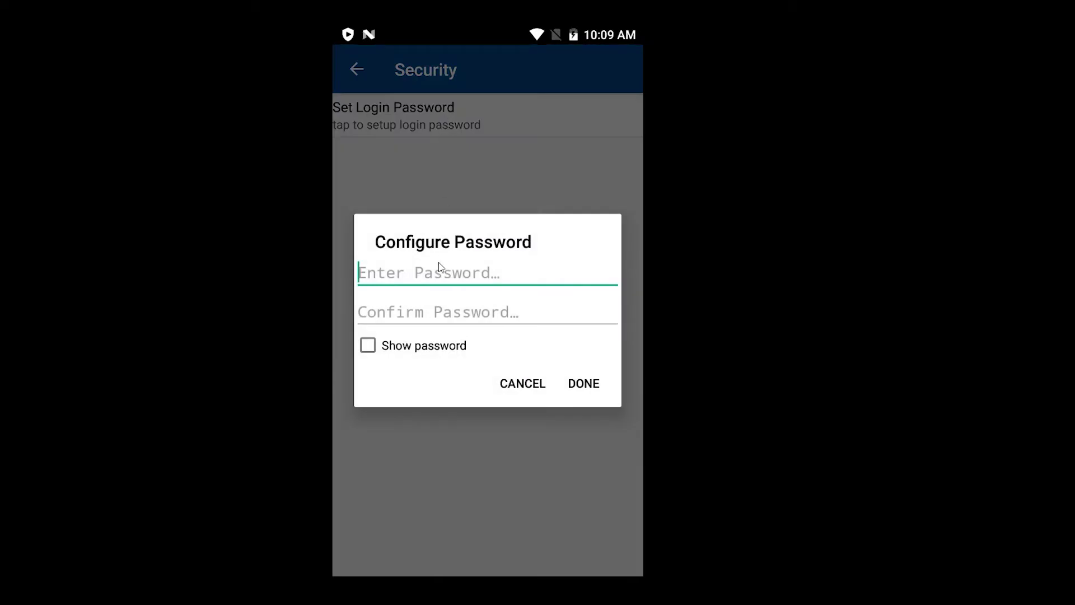
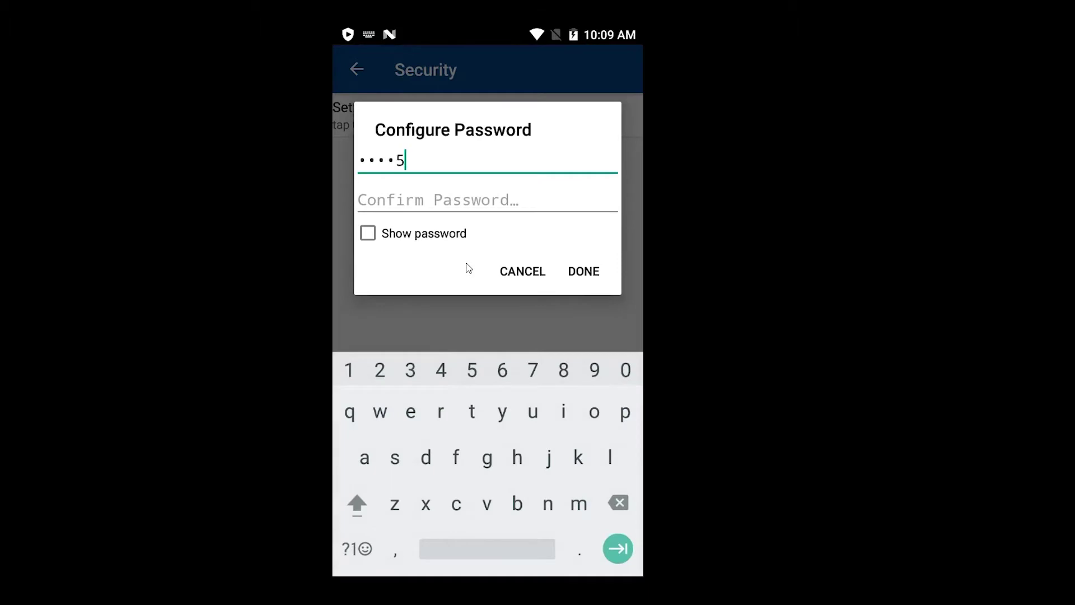
key("Tab")
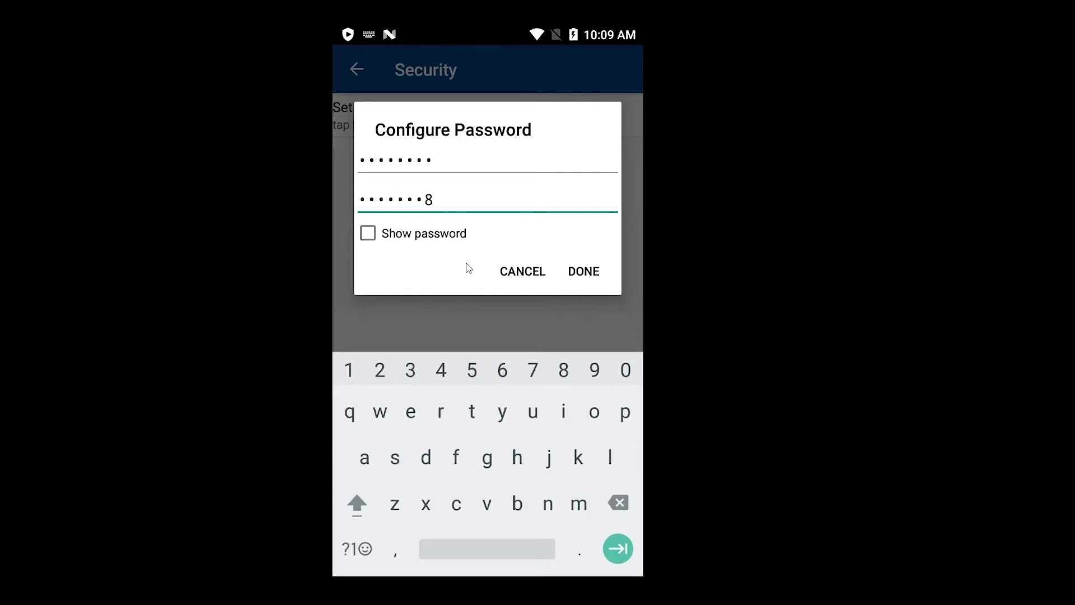
left_click(583, 271)
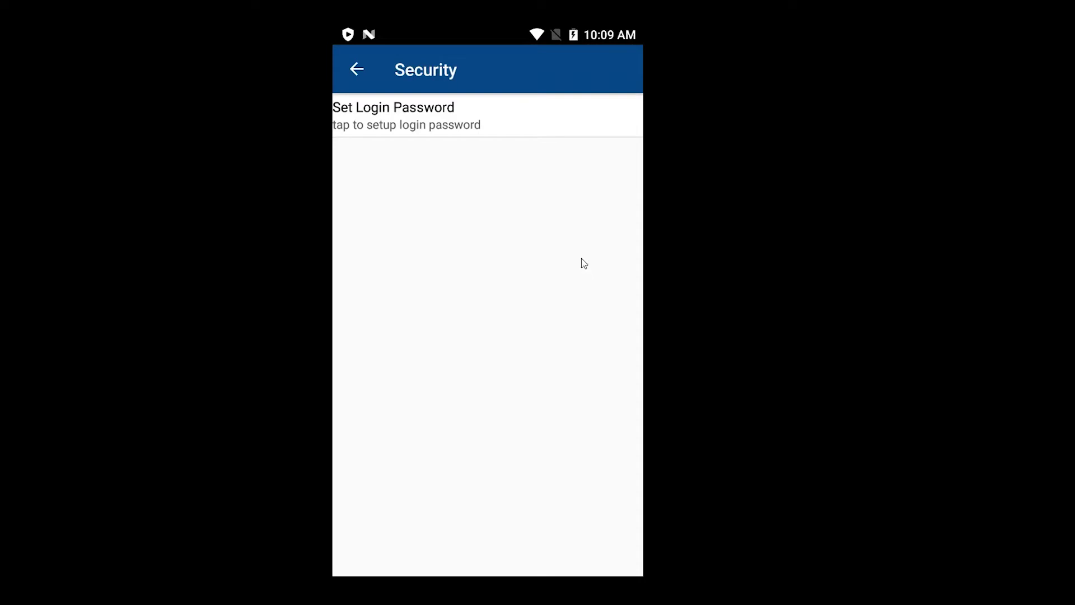
Step: Back out of Security settings to the Admin main screen and show its overflow menu
left_click(355, 70)
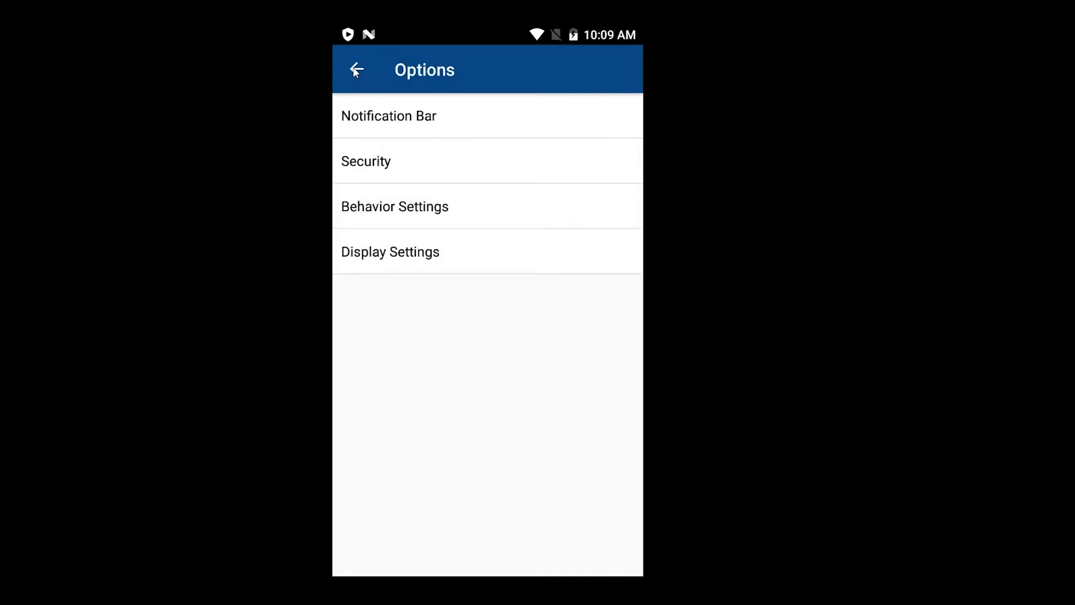
left_click(355, 70)
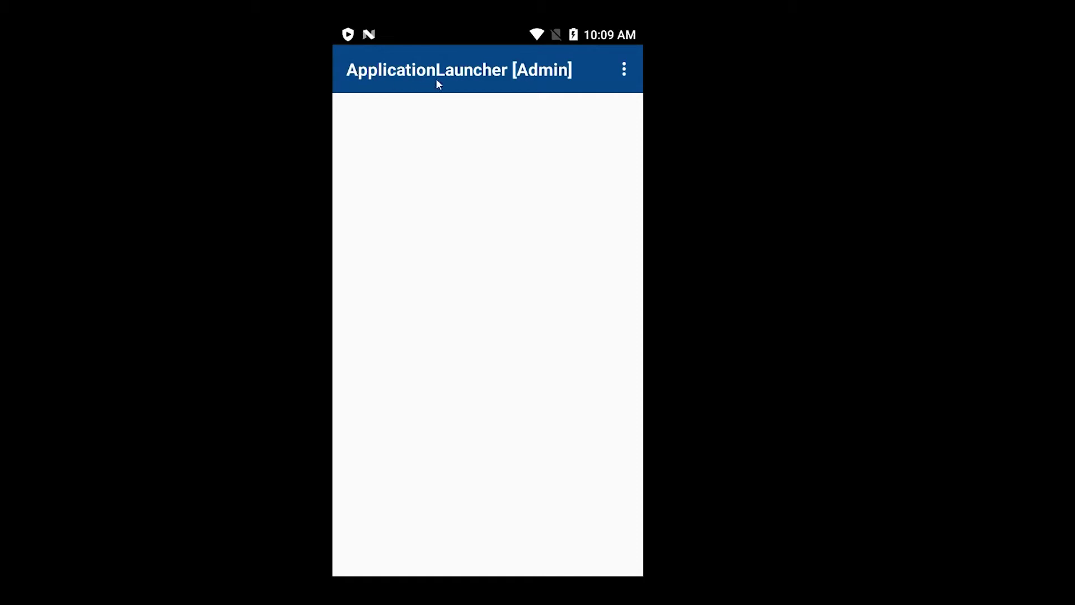
left_click(623, 69)
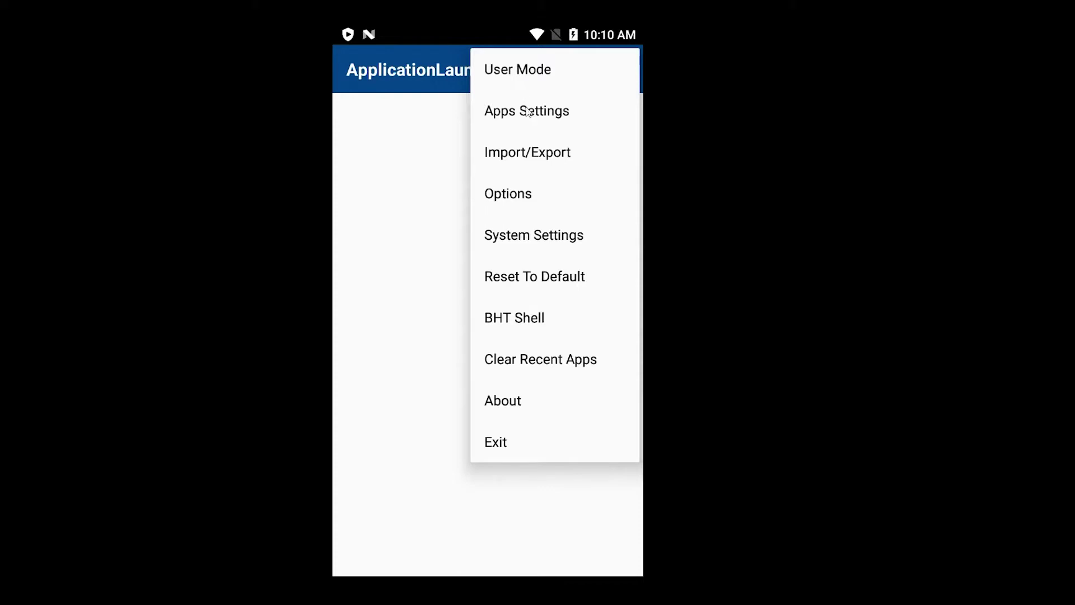
Step: In Apps Settings, check Notes and BHT DEMO for Whitelist(User) and save
left_click(528, 116)
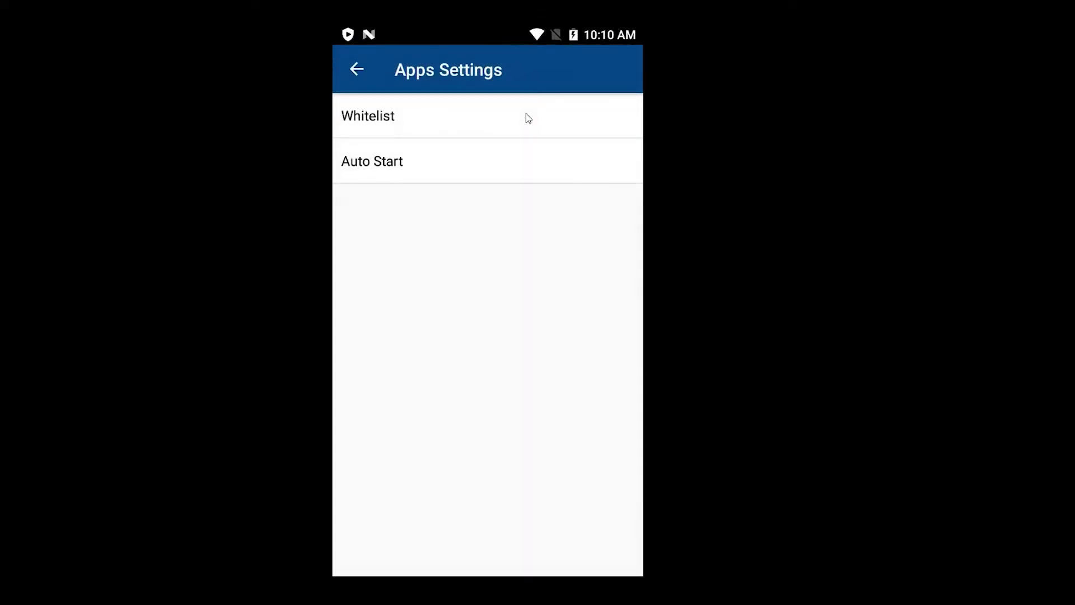
left_click(377, 121)
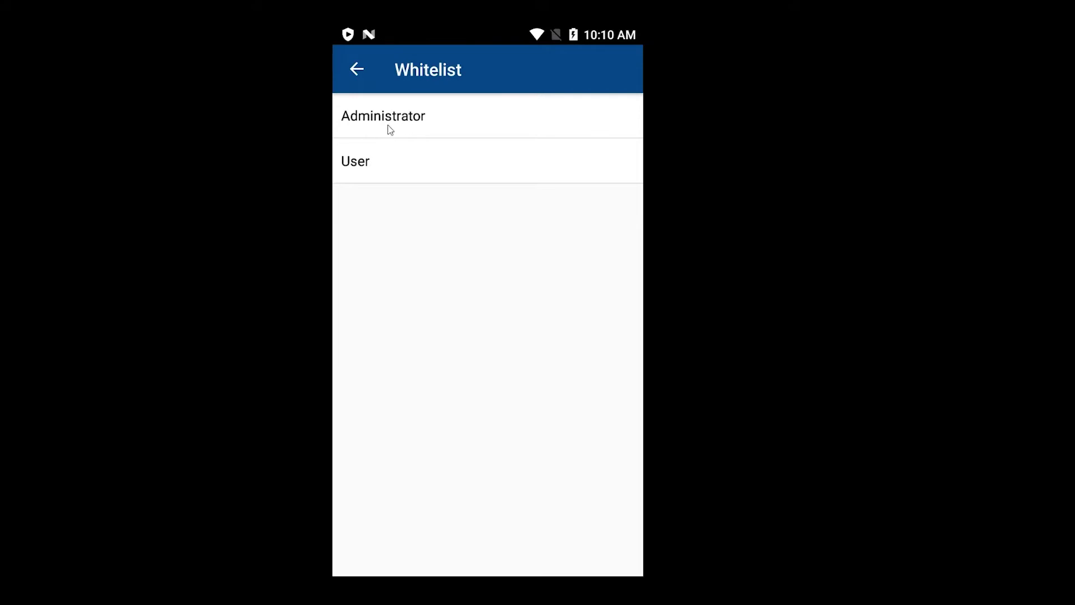
left_click(383, 164)
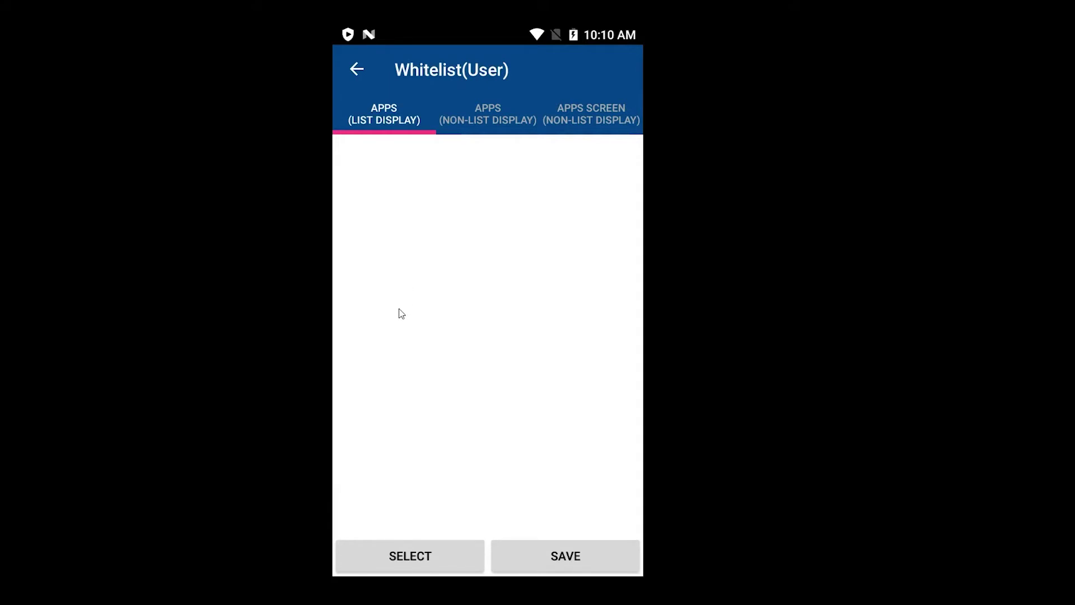
left_click(428, 557)
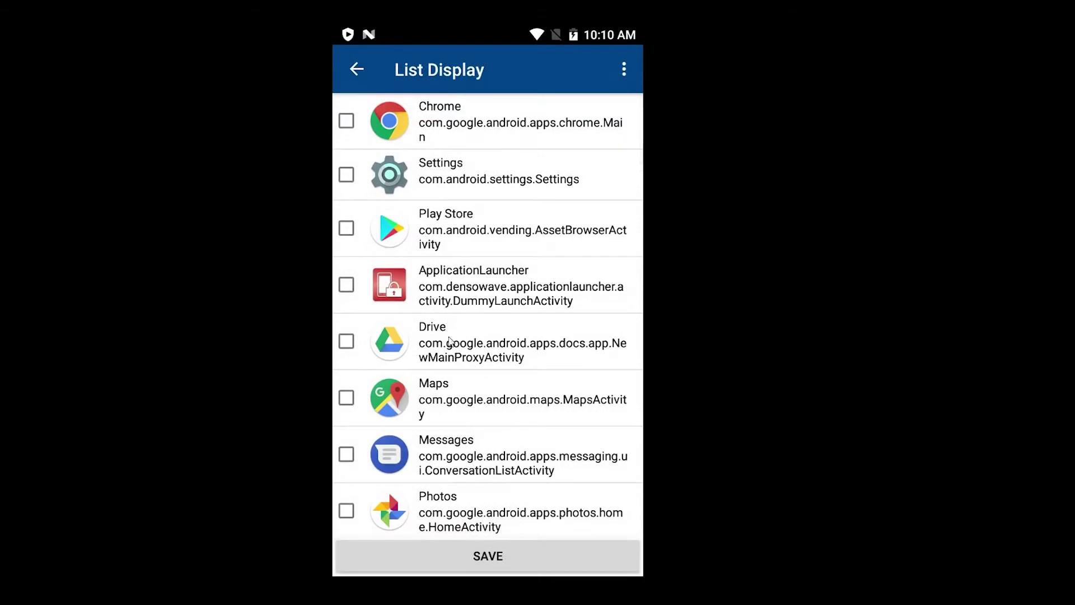
scroll(448, 315, "down", 7)
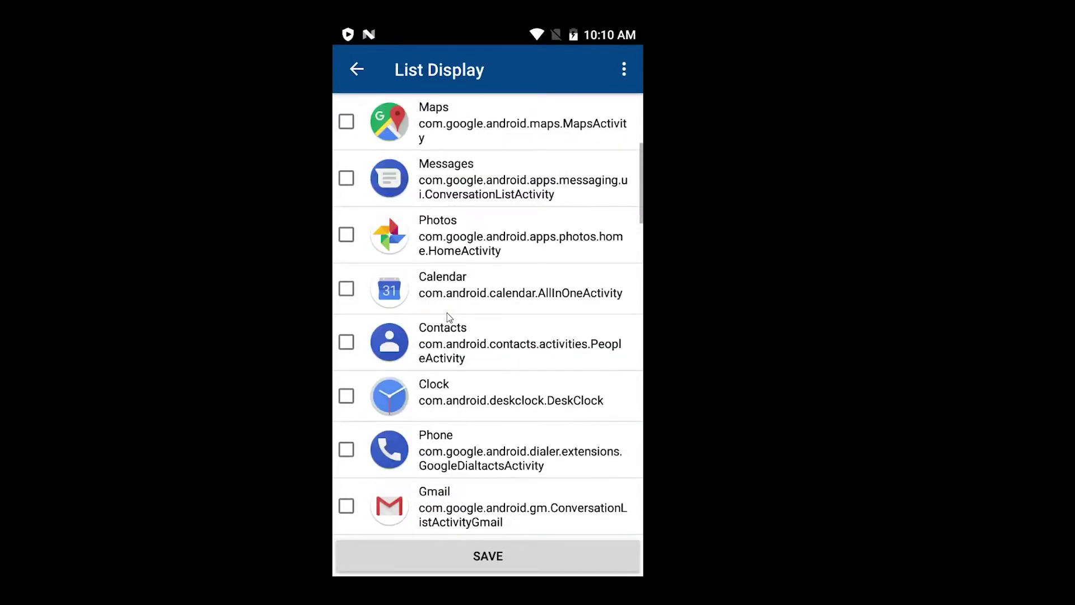
scroll(448, 317, "down", 8)
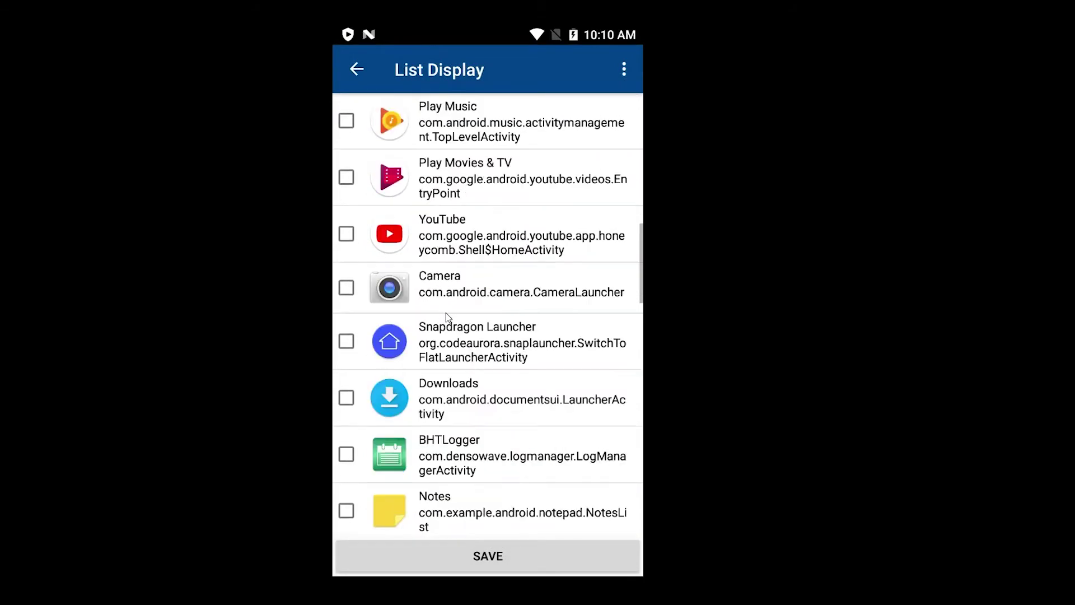
scroll(448, 317, "down", 1)
left_click(349, 344)
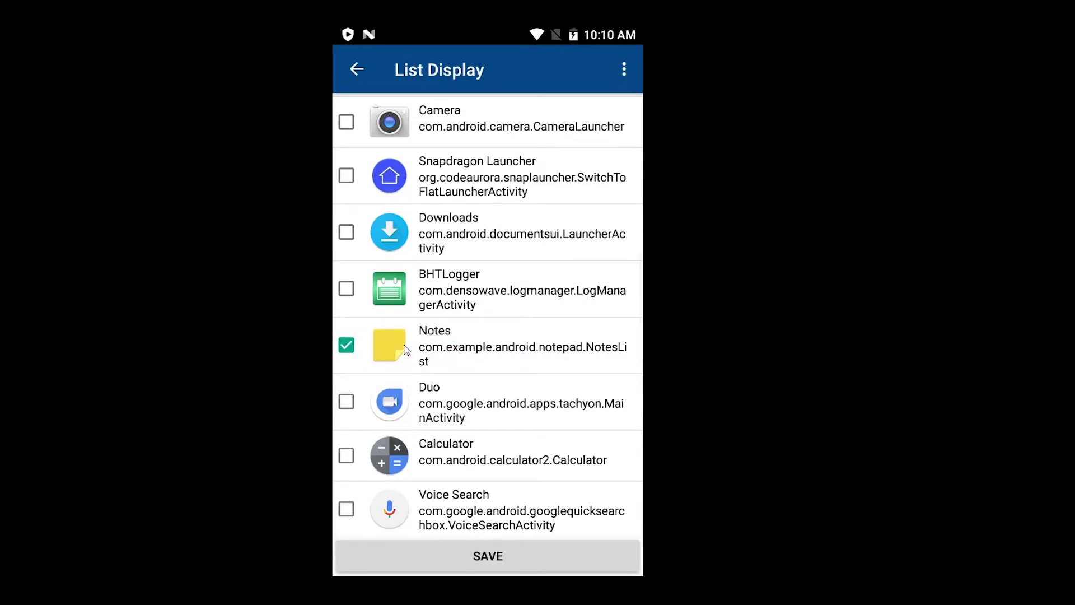
scroll(413, 348, "down", 7)
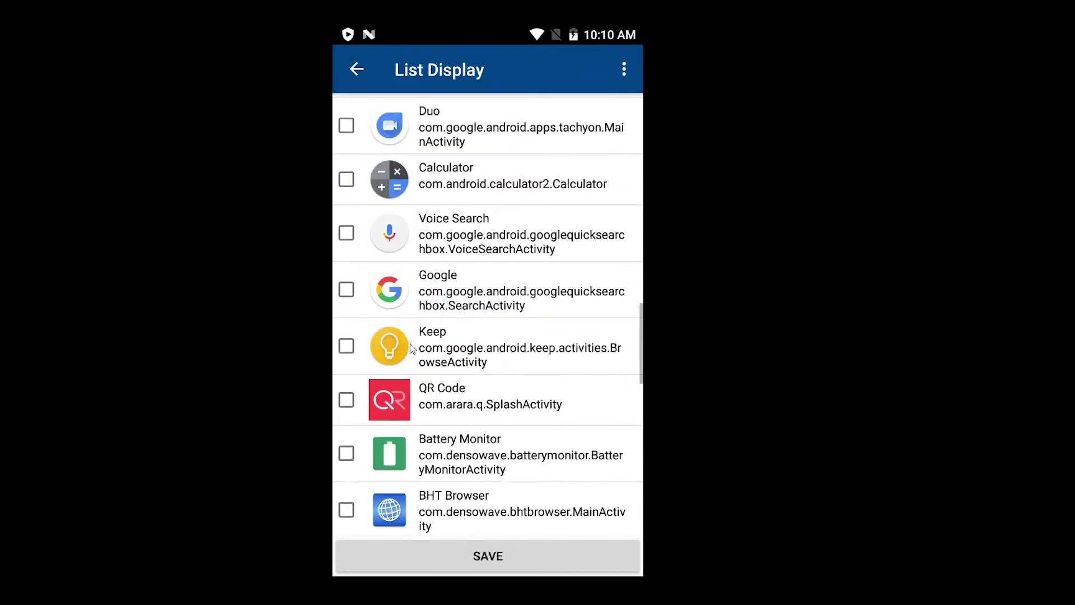
scroll(412, 348, "down", 2)
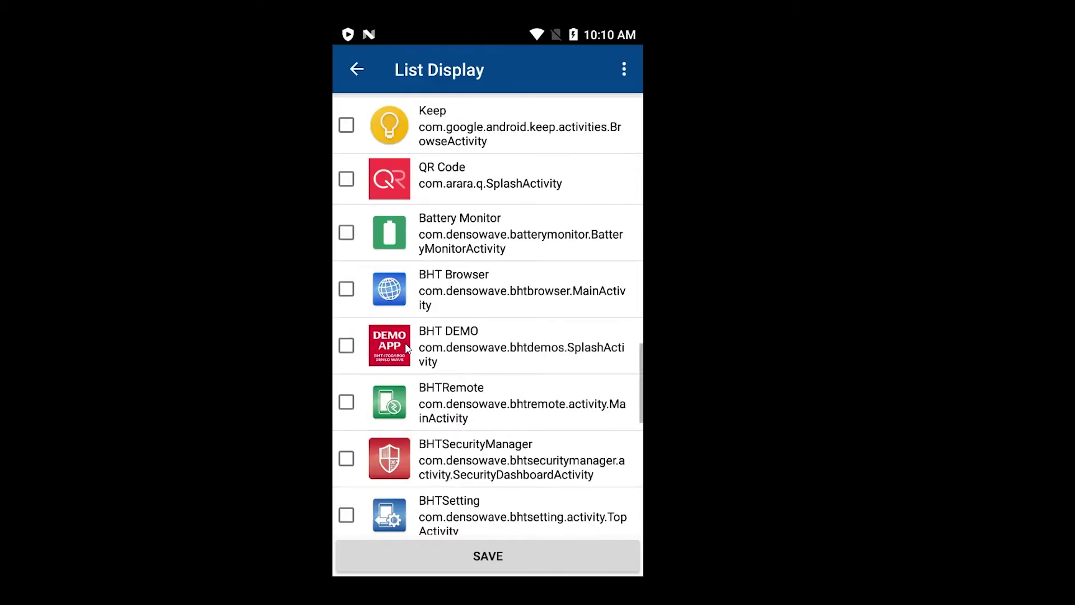
left_click(346, 349)
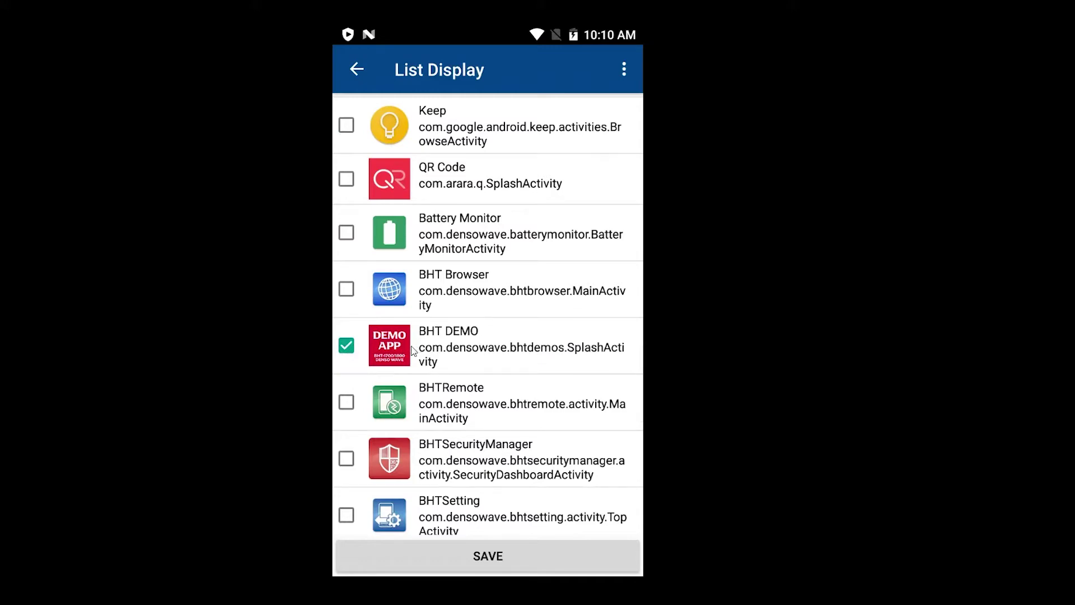
left_click(470, 554)
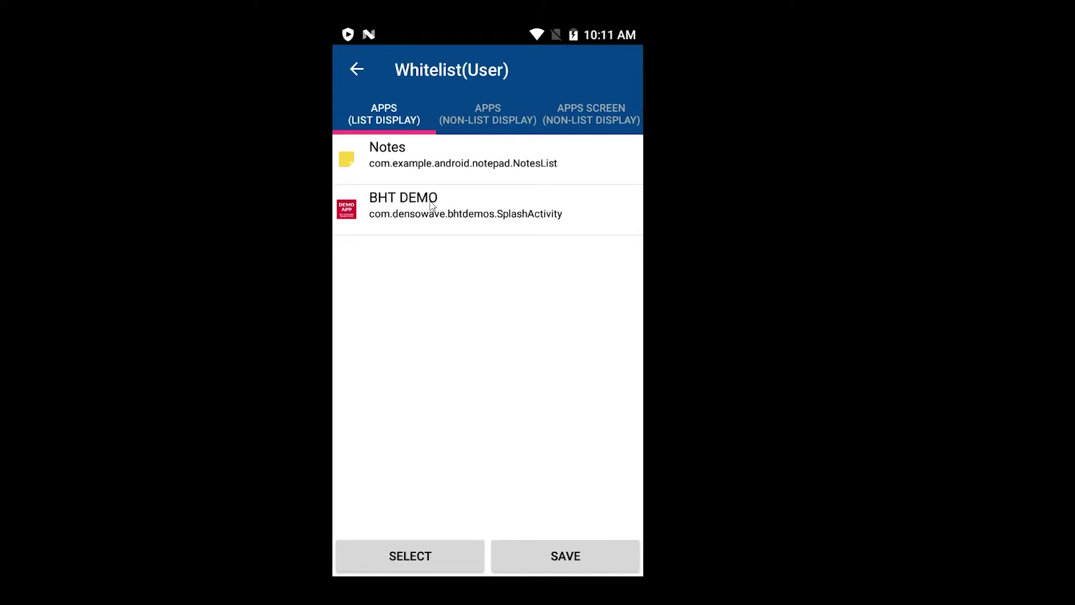
Step: Check Settings and BHTShell for Whitelist(Admin), save, and leave the list
left_click(353, 67)
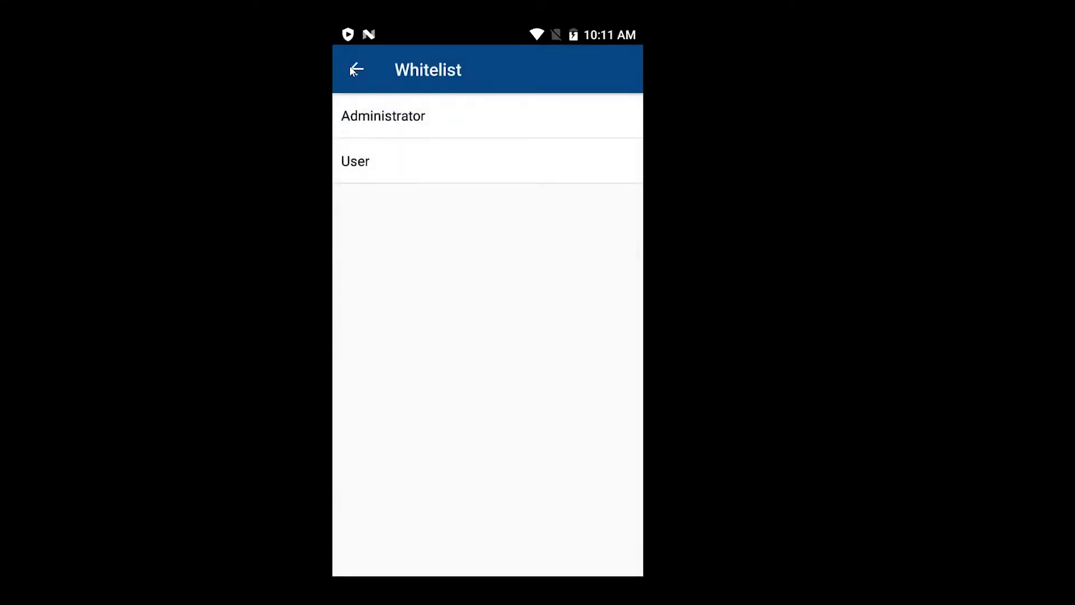
left_click(403, 119)
left_click(421, 552)
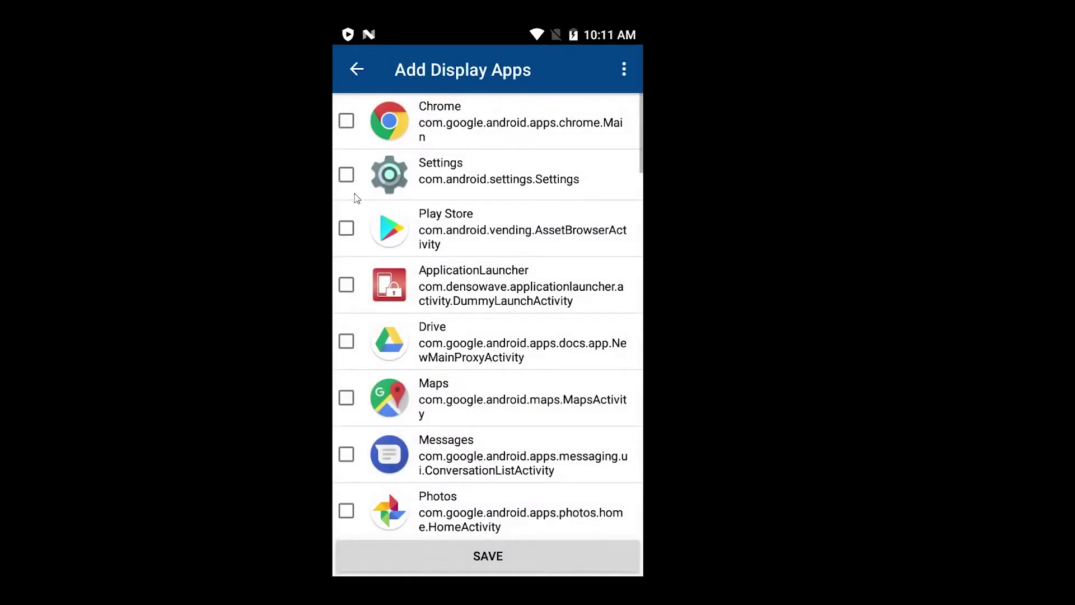
left_click(346, 176)
scroll(458, 330, "down", 1)
scroll(460, 329, "down", 12)
scroll(464, 331, "down", 10)
scroll(464, 333, "down", 6)
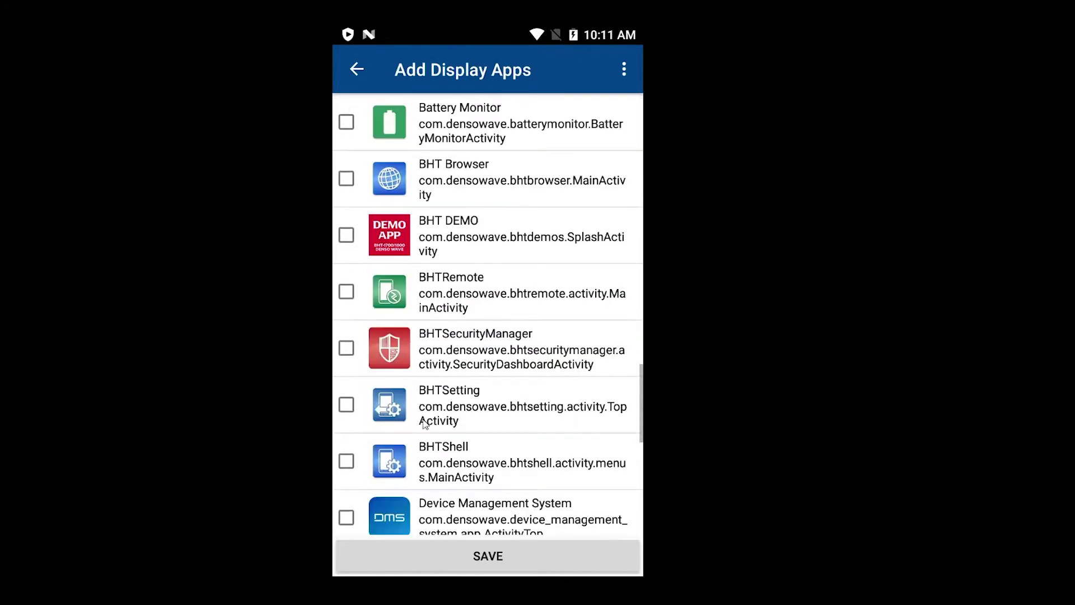
left_click(350, 468)
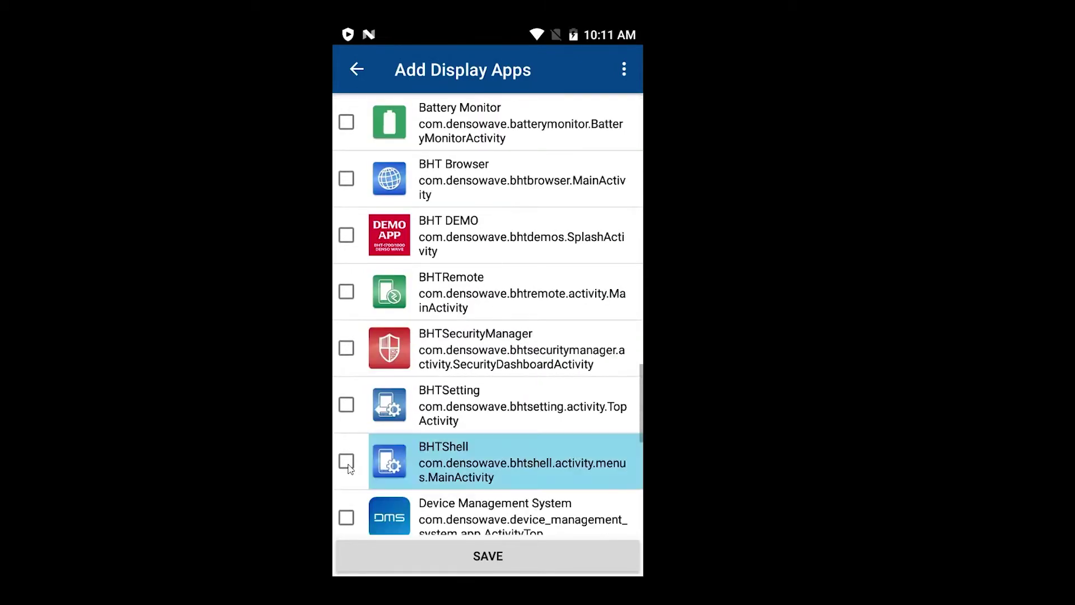
left_click(471, 554)
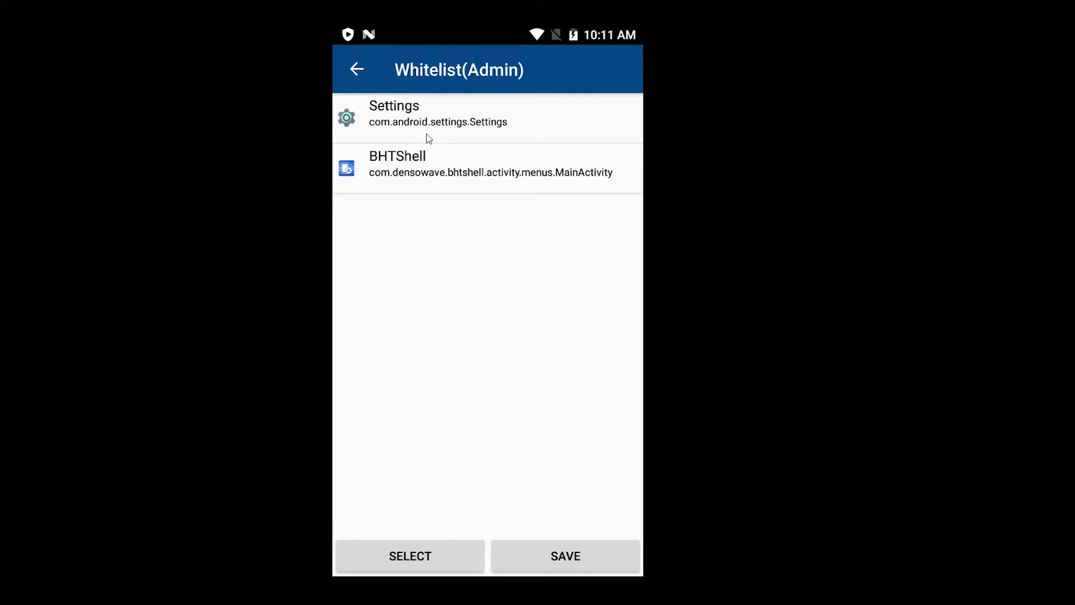
left_click(354, 73)
Step: Return to the Admin launcher screen and switch it to User Mode
left_click(353, 72)
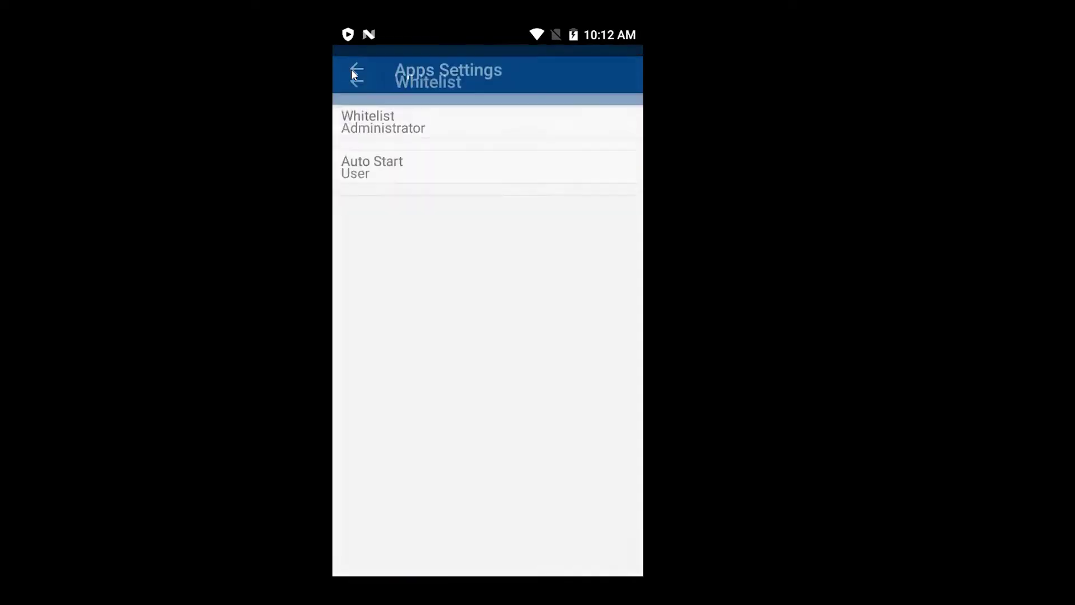
left_click(354, 72)
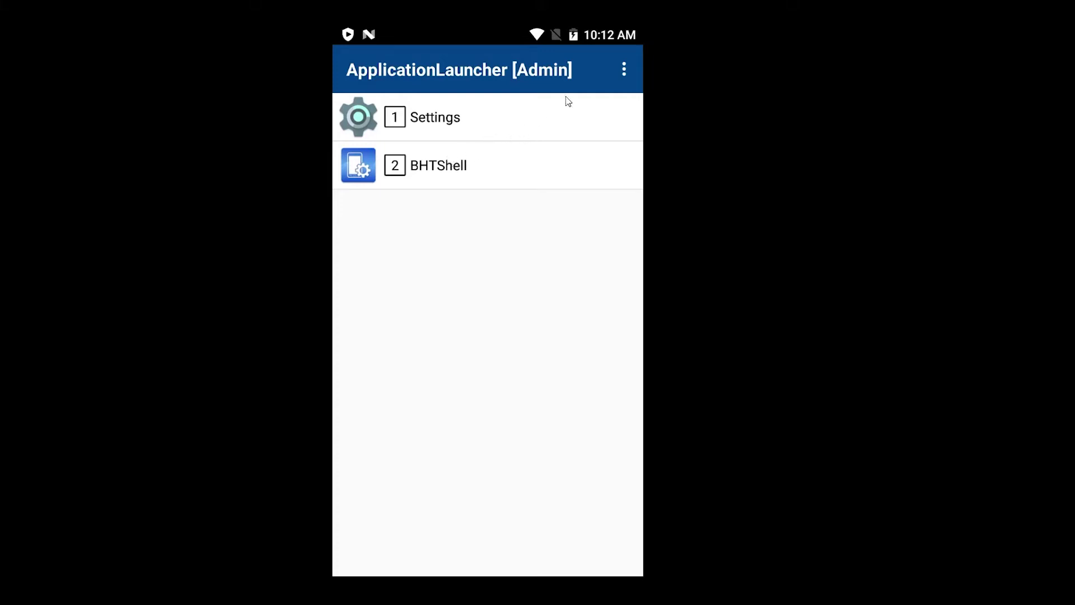
left_click(625, 70)
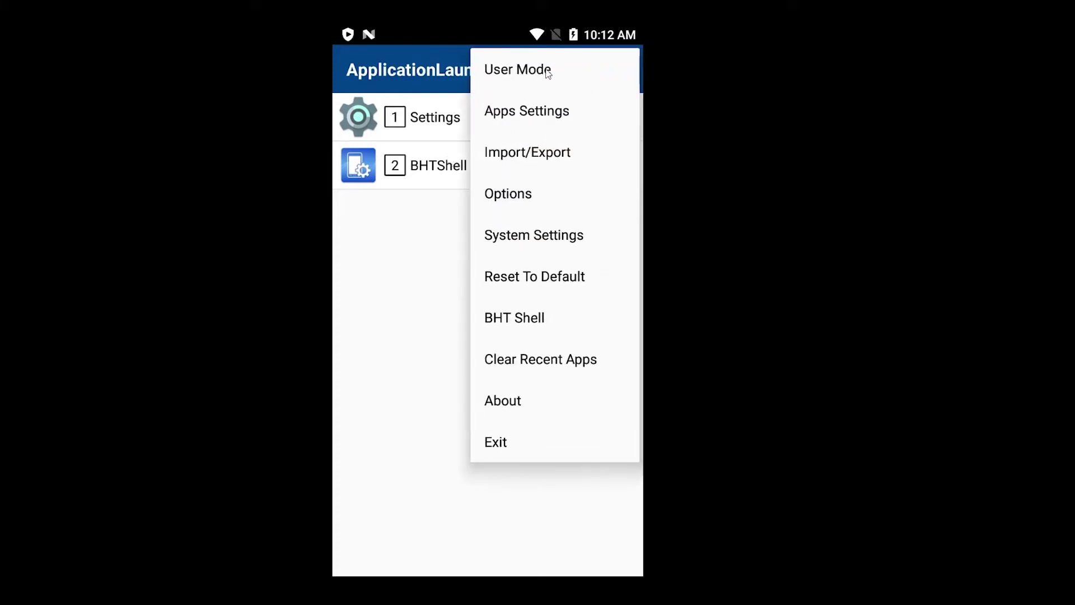
left_click(524, 71)
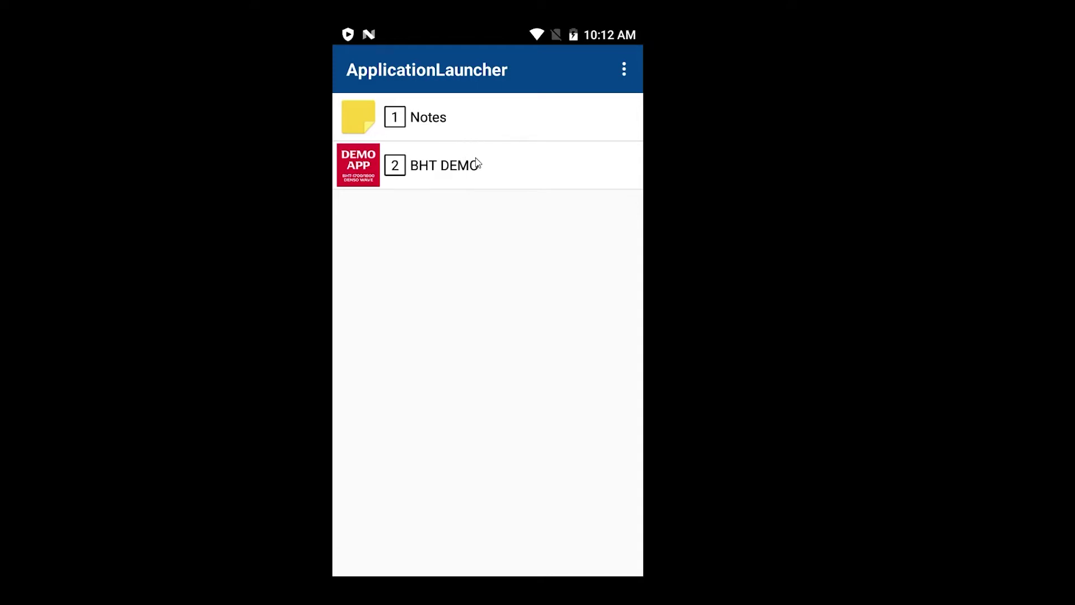
Step: Create a note titled 'Test 2' in Notes, then exit back to the launcher
left_click(447, 123)
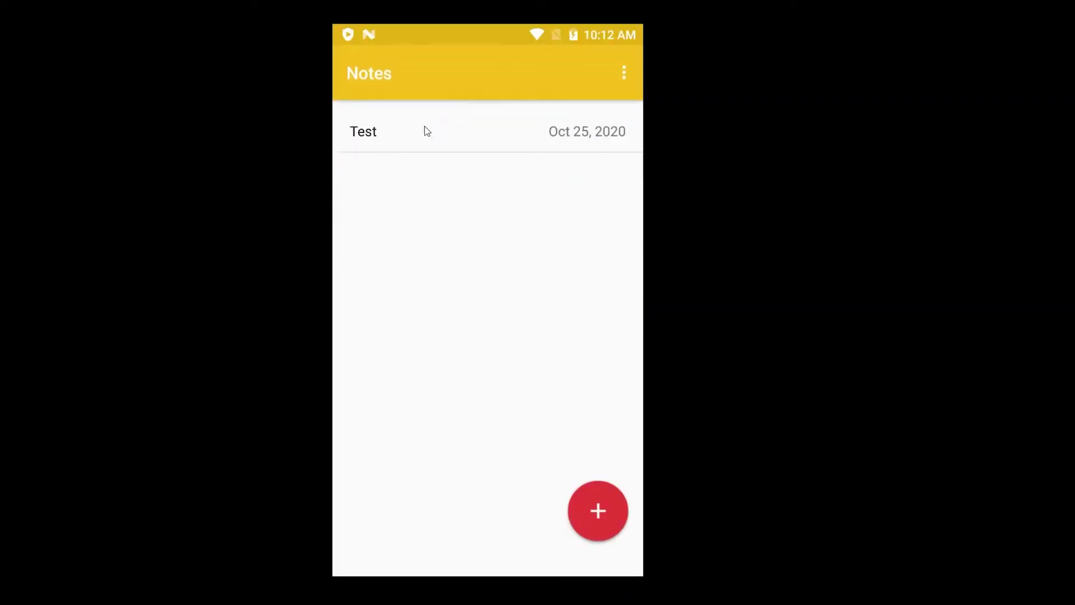
left_click(597, 506)
type("Test")
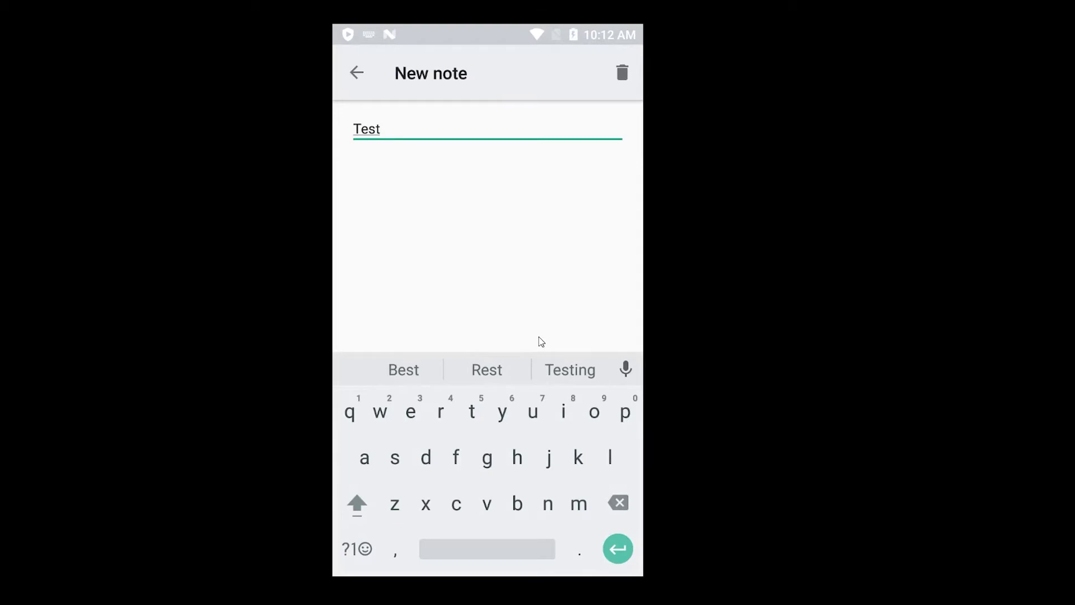
type(" 2")
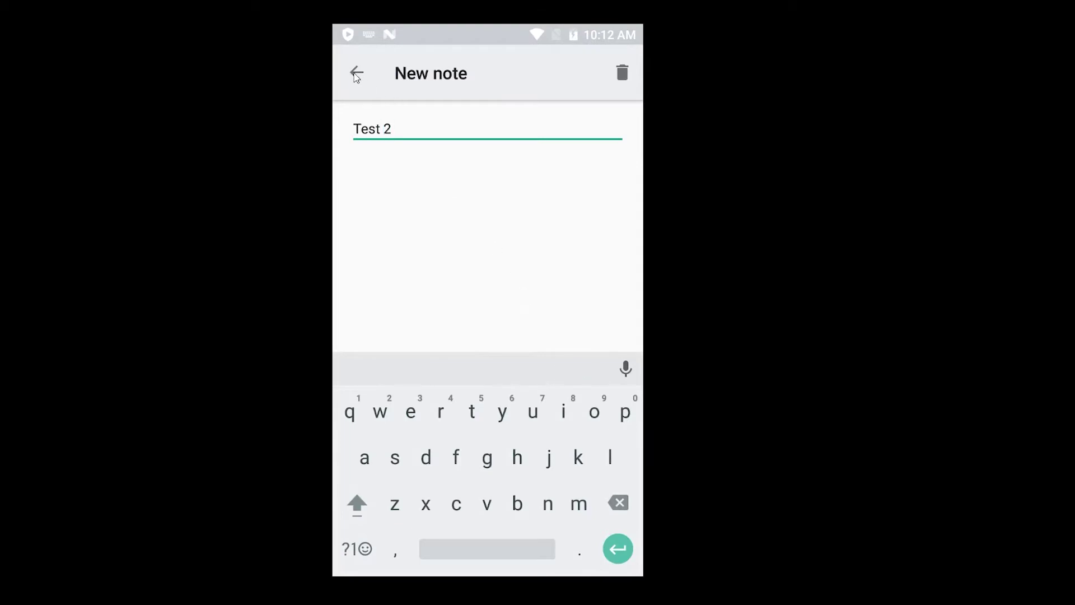
left_click(356, 75)
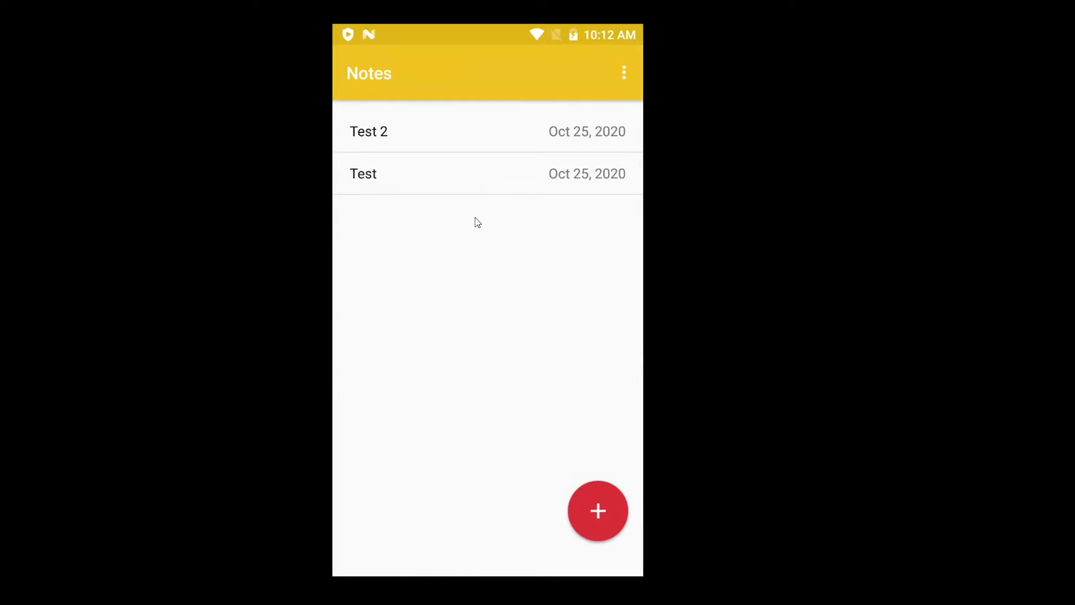
key("Escape")
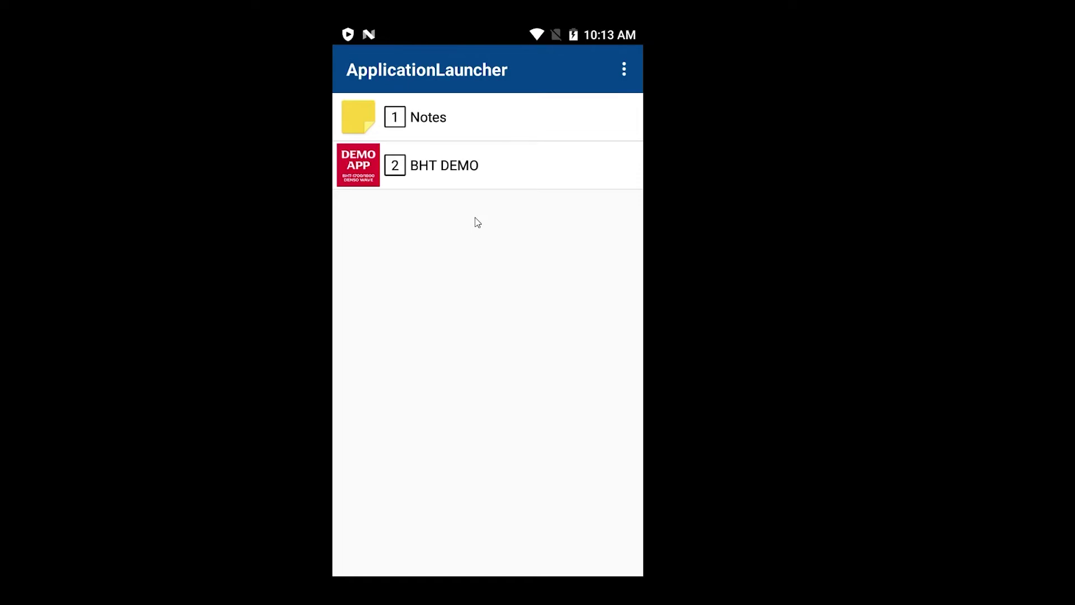
Step: Start the BHT DEMO app from ApplicationLauncher's User Mode list
left_click(473, 170)
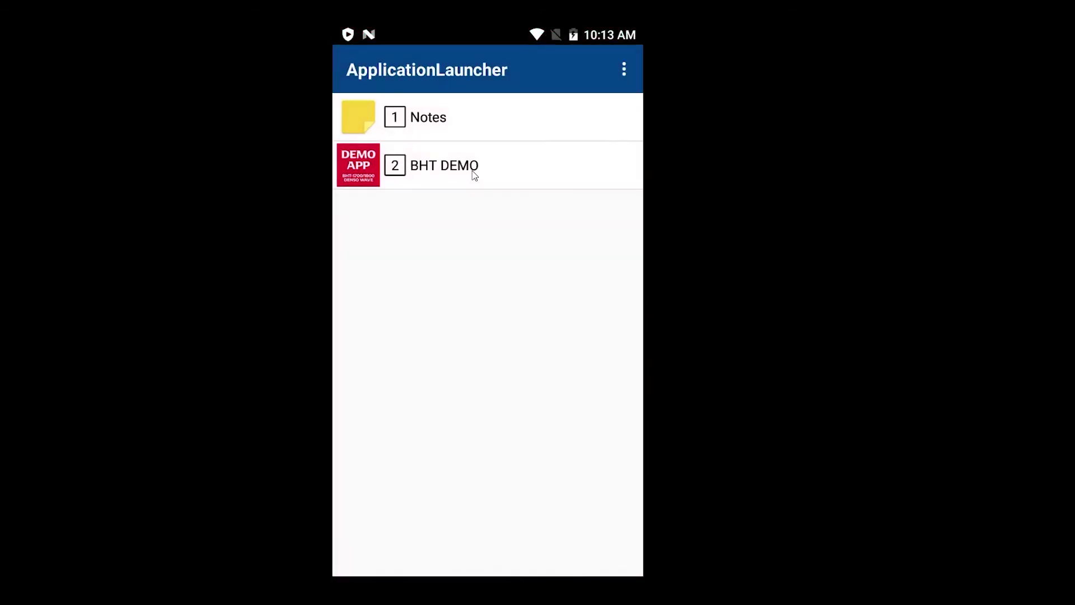
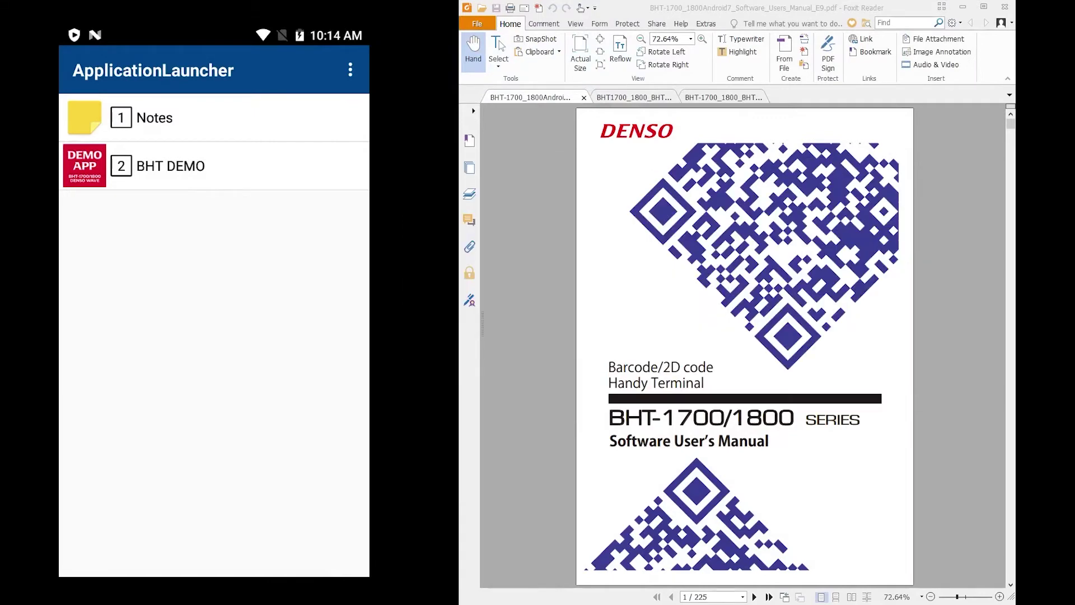
Step: Jump via bookmarks to 12.9.1 whitelist notes and highlight the com.android.packageinstaller activity name
left_click(470, 140)
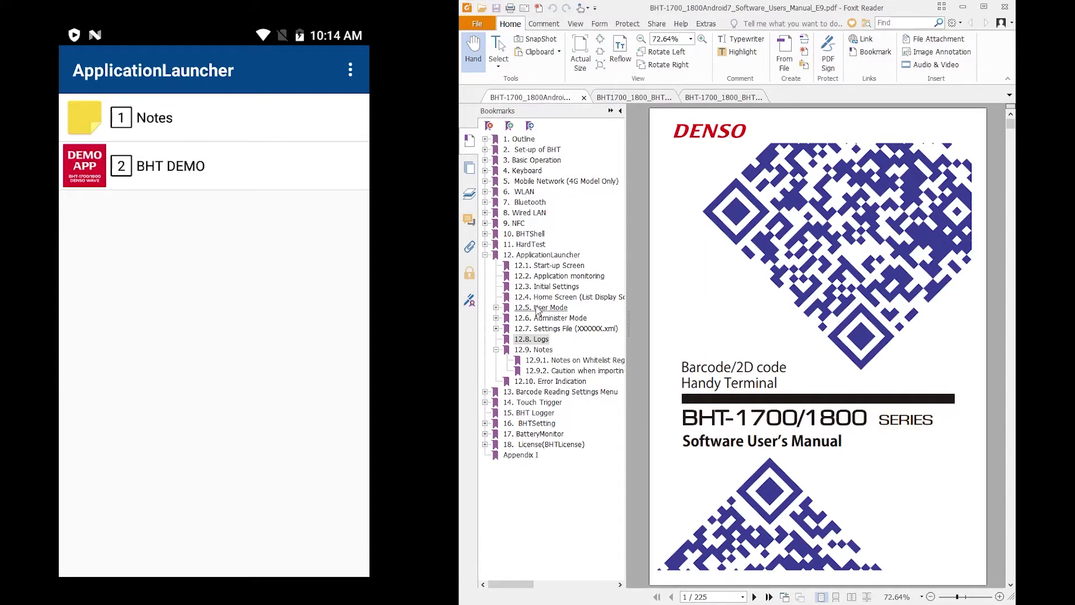
left_click(535, 353)
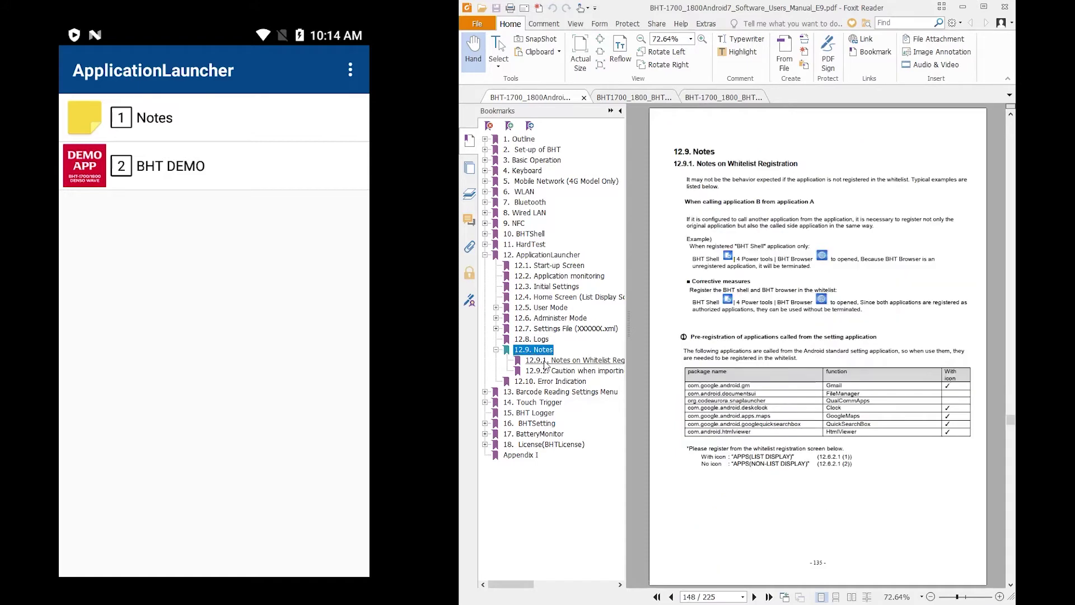
left_click(568, 364)
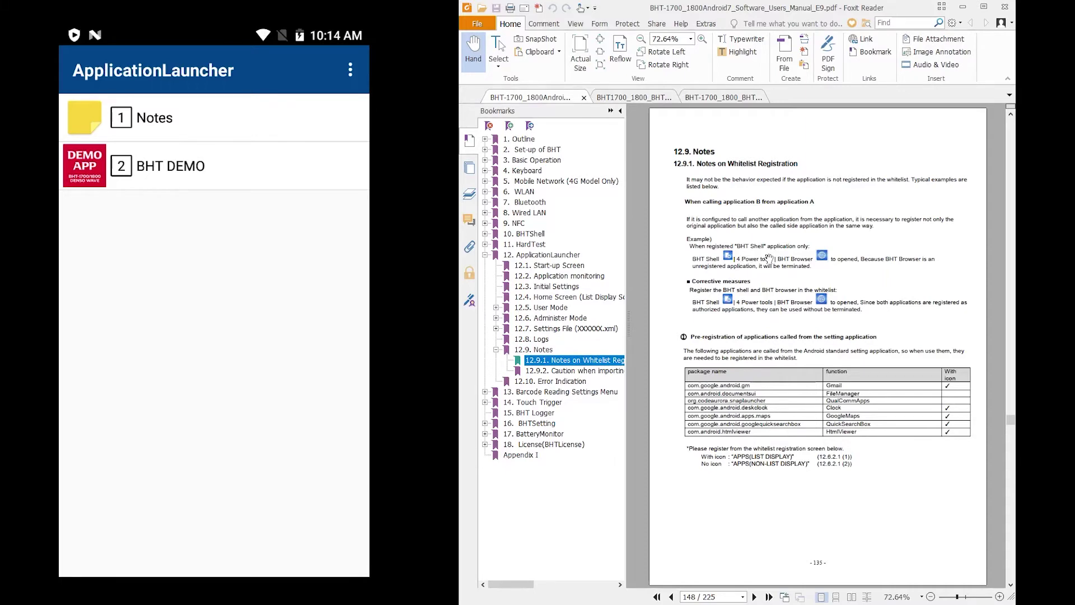
scroll(769, 258, "down", 3)
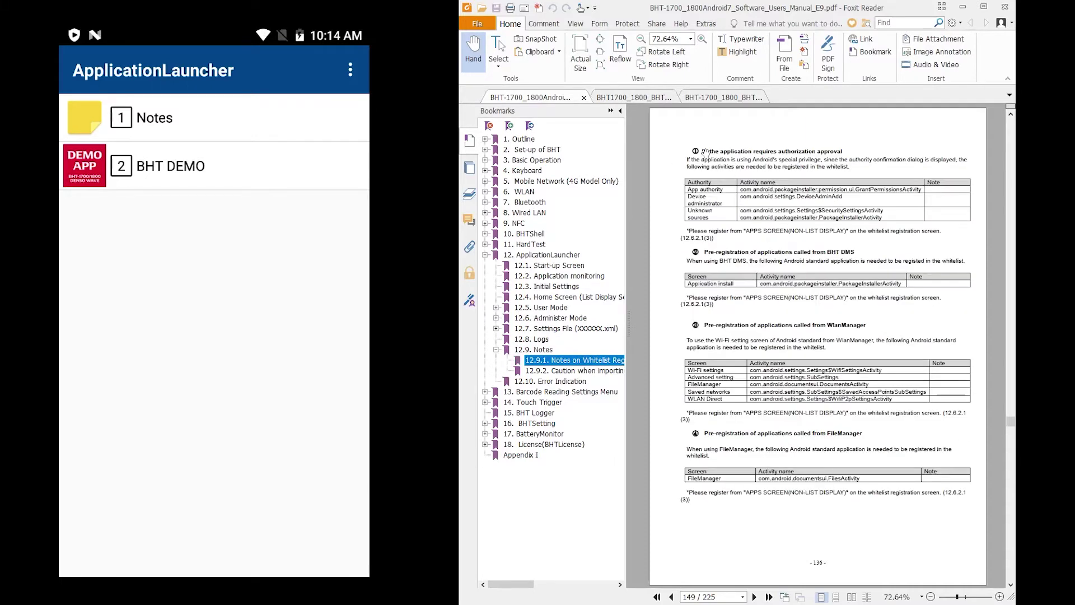
left_click_drag(706, 150, 844, 151)
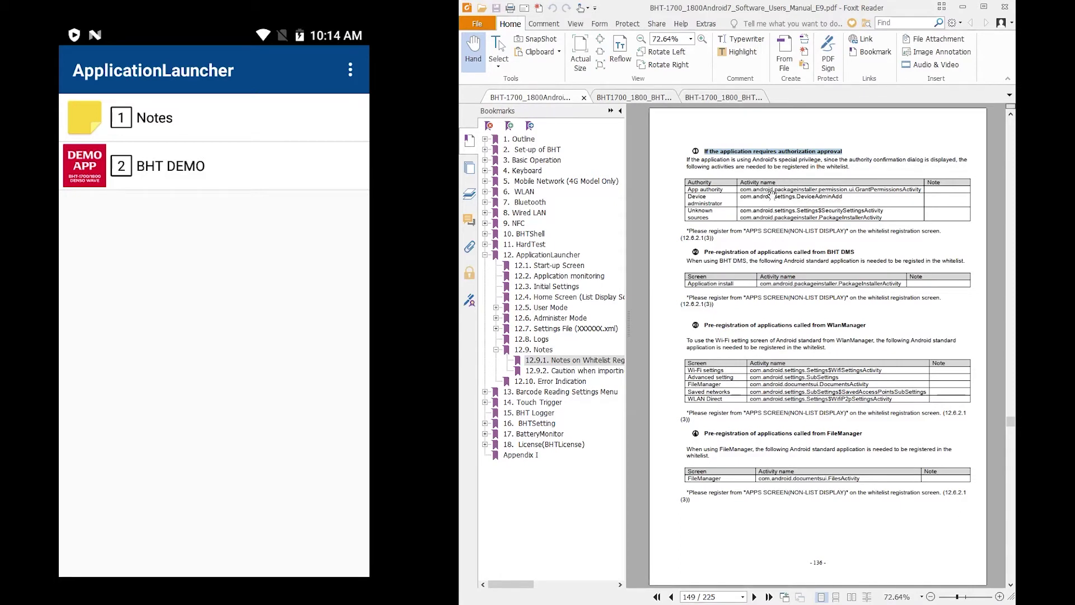
left_click_drag(740, 190, 819, 189)
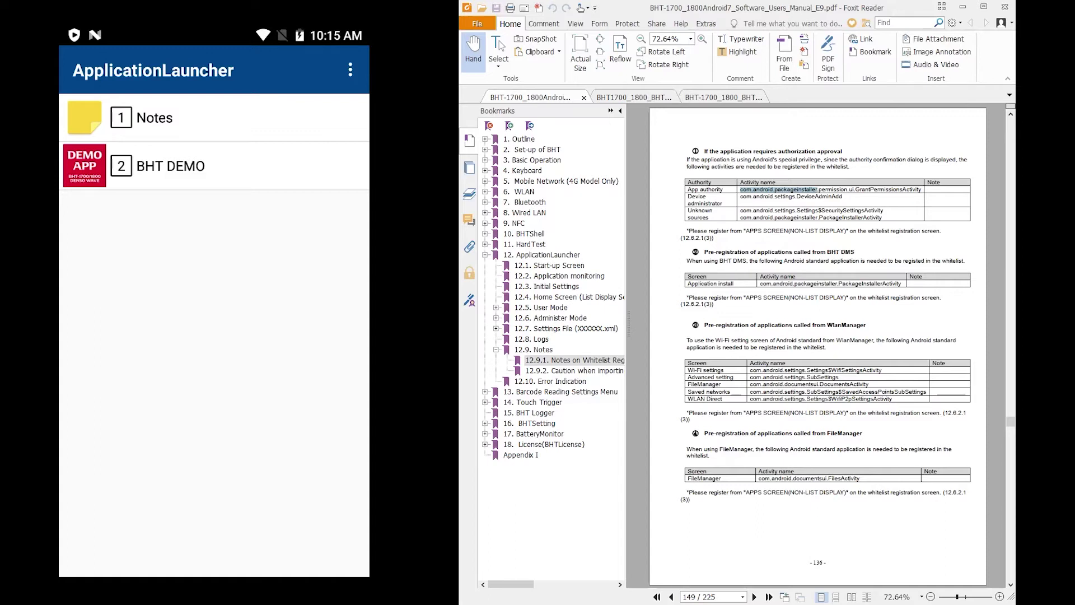
Step: Log into Admin Mode with the administrator password and open Apps Settings
left_click(351, 70)
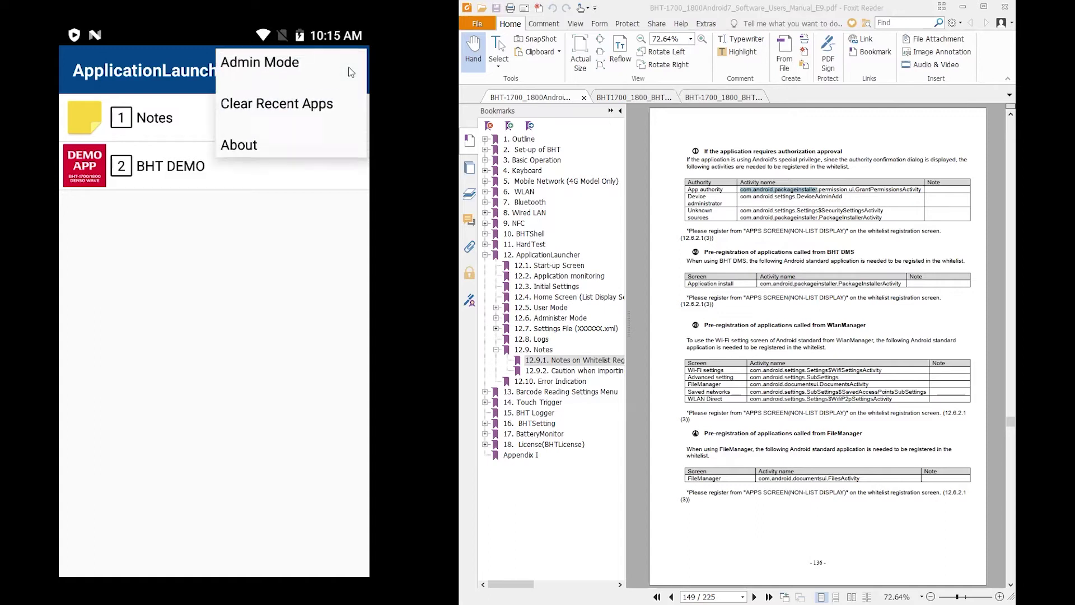
left_click(295, 69)
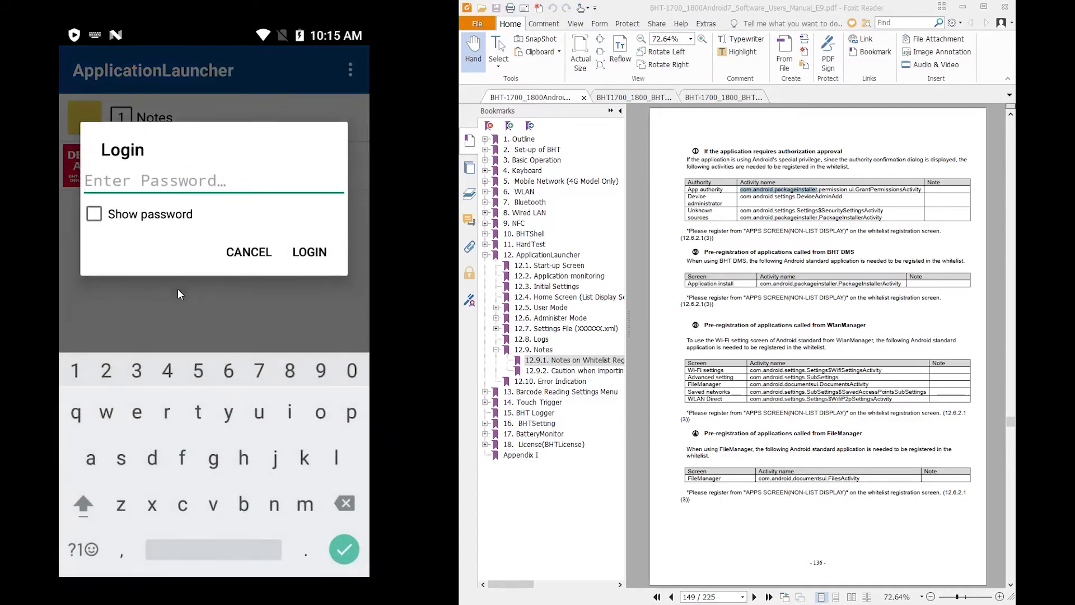
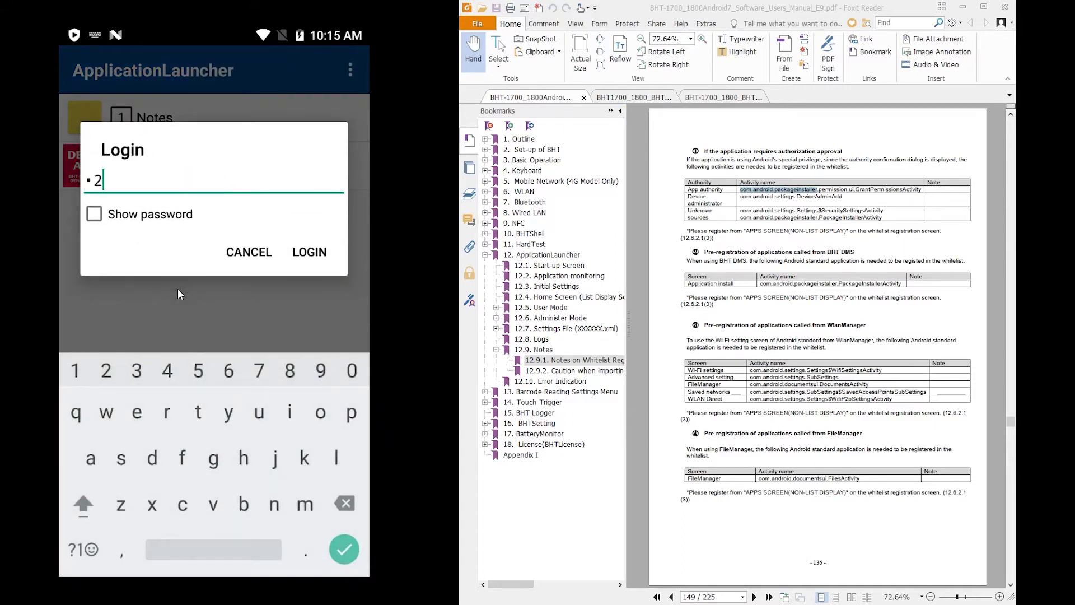
left_click(307, 253)
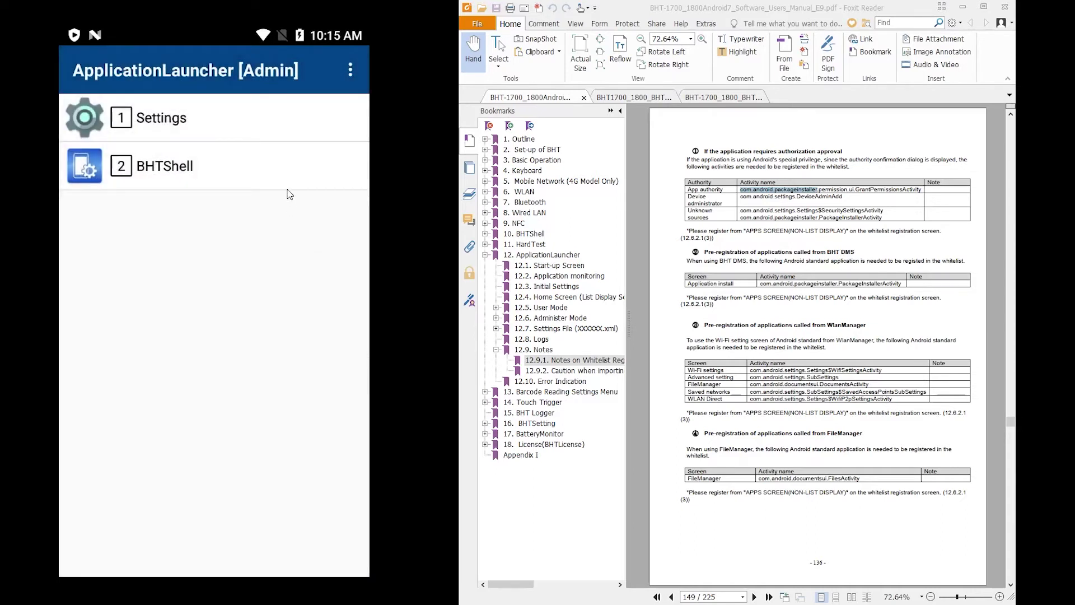
left_click(351, 72)
left_click(276, 114)
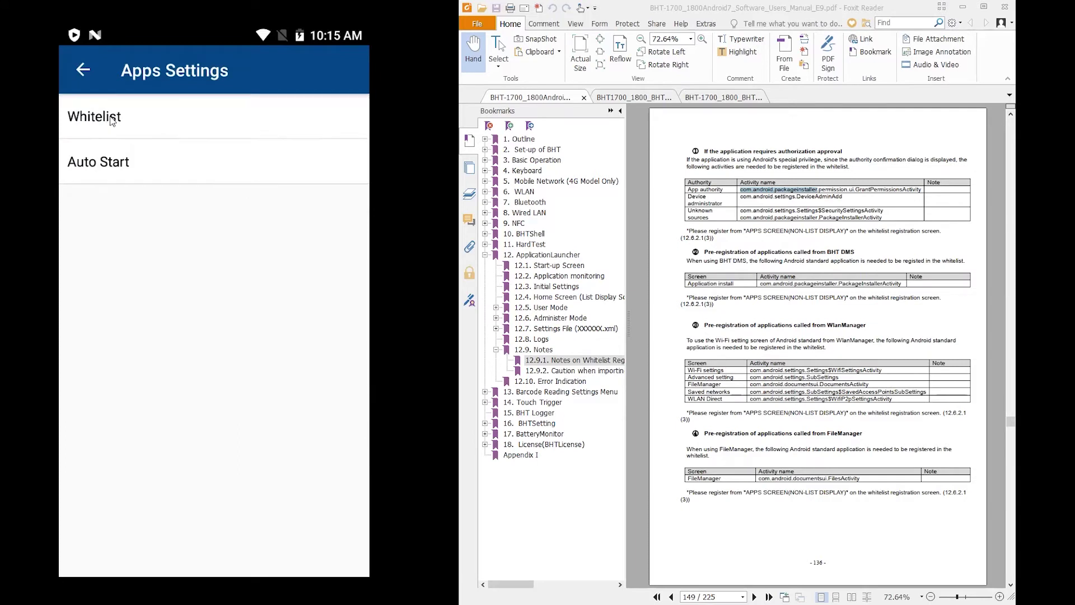
Step: Open Whitelist > User, switch to APPS (NON-LIST DISPLAY) and bring up the app selection list
left_click(112, 122)
left_click(114, 164)
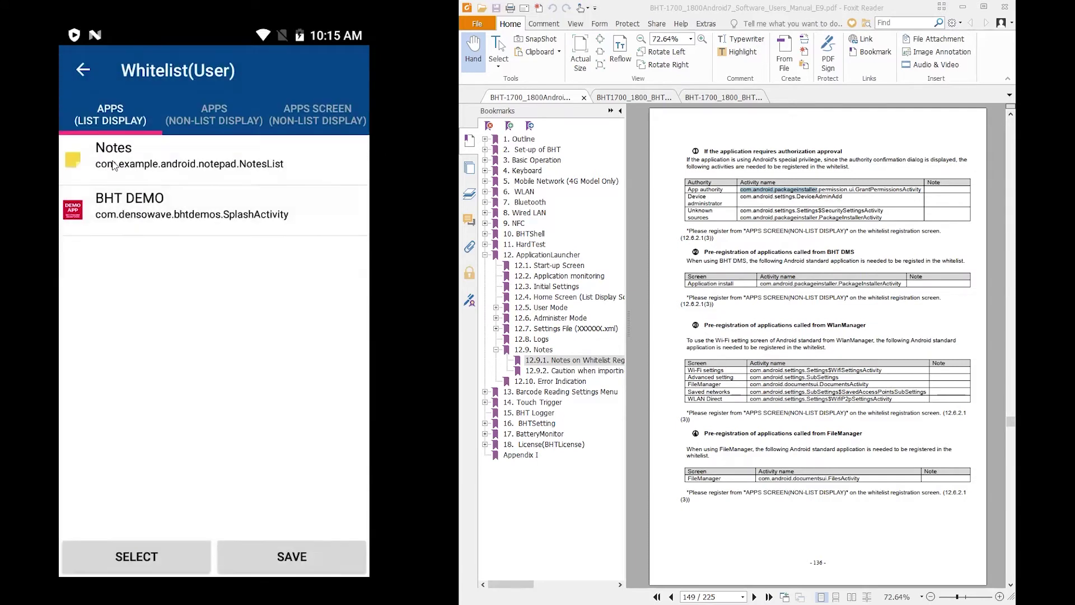
left_click(222, 122)
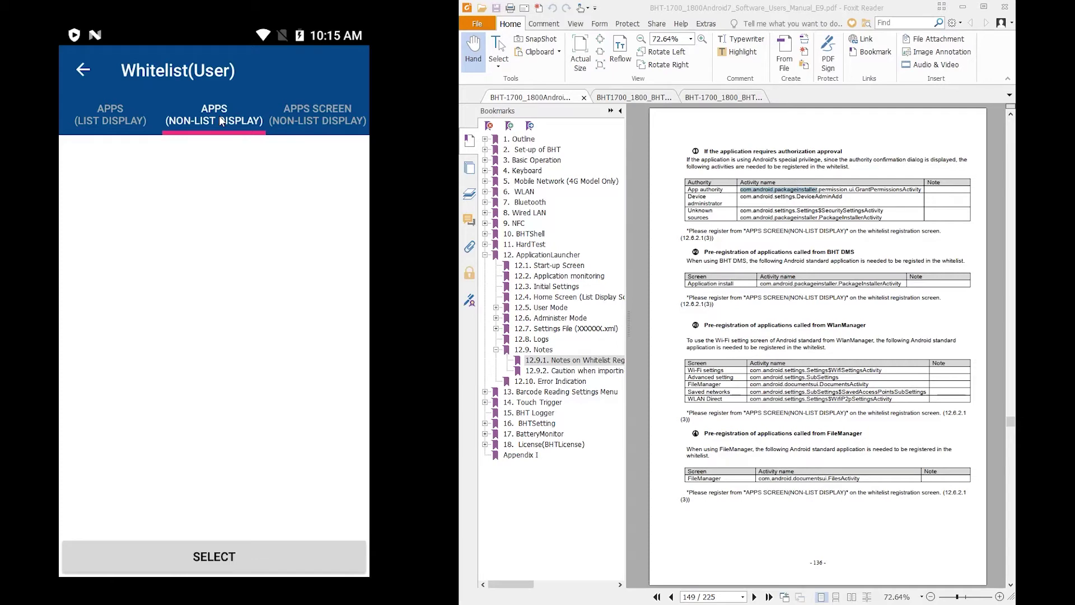
left_click(227, 556)
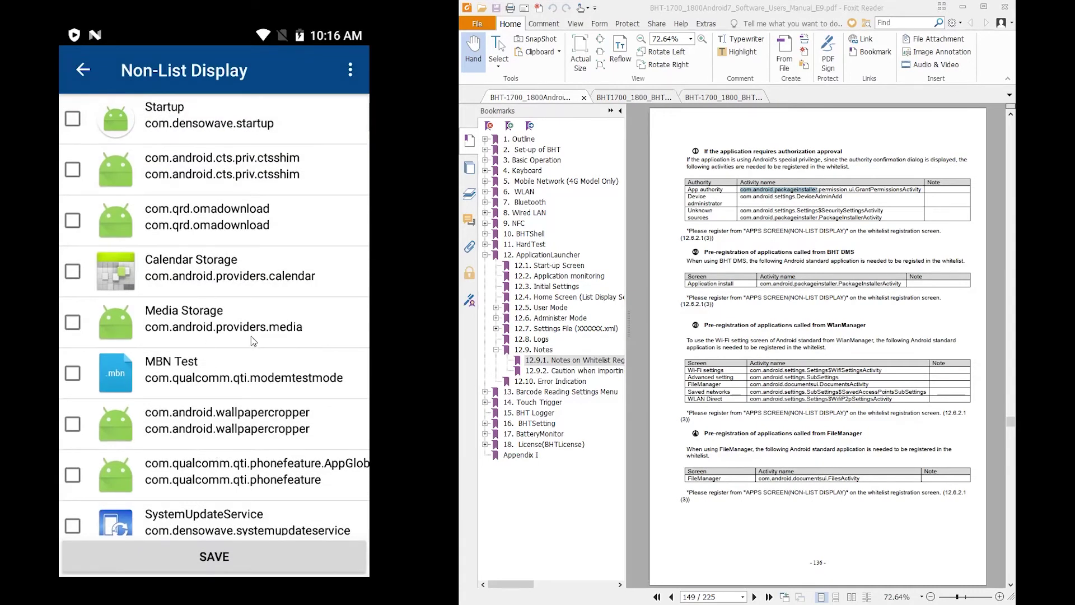
Step: Check Package installer in the Non-List Display list and save it to the user whitelist
scroll(224, 315, "down", 10)
scroll(225, 316, "down", 8)
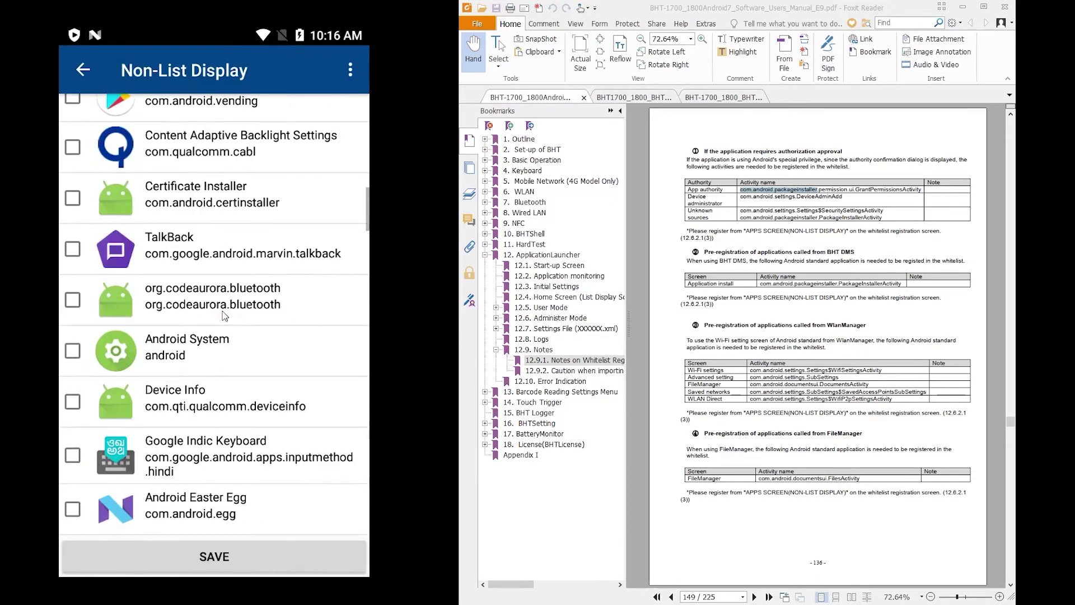
scroll(225, 316, "down", 1)
scroll(225, 316, "down", 2)
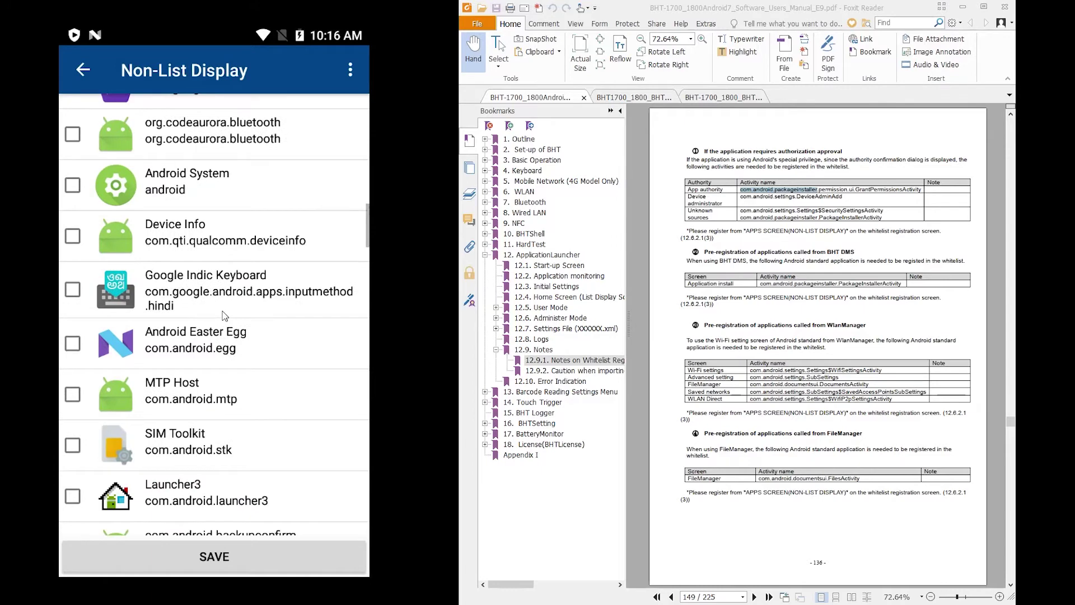
scroll(225, 315, "down", 4)
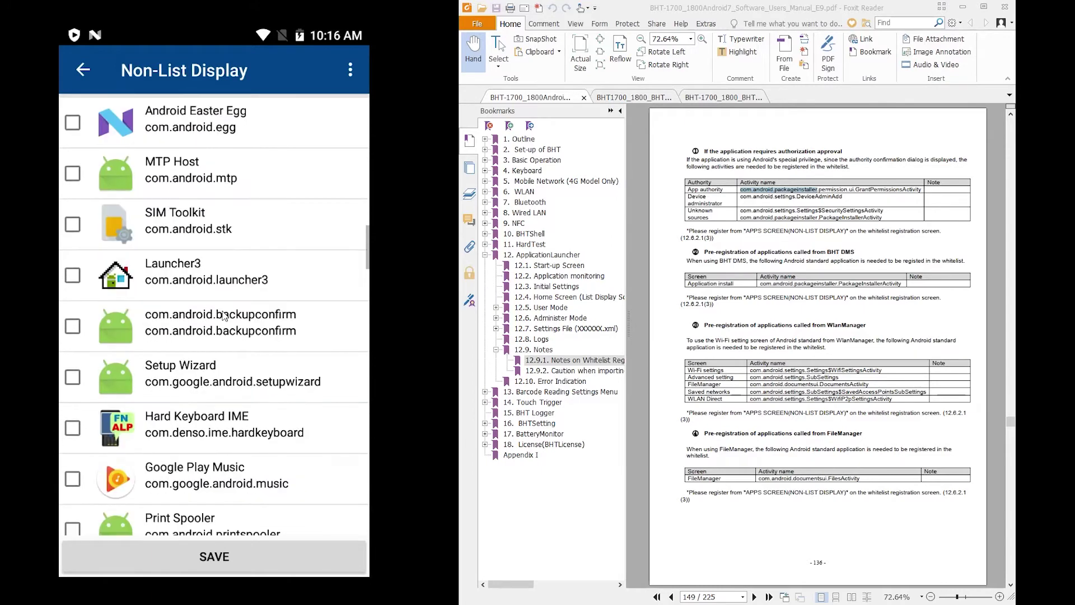
scroll(224, 316, "down", 2)
scroll(225, 315, "down", 5)
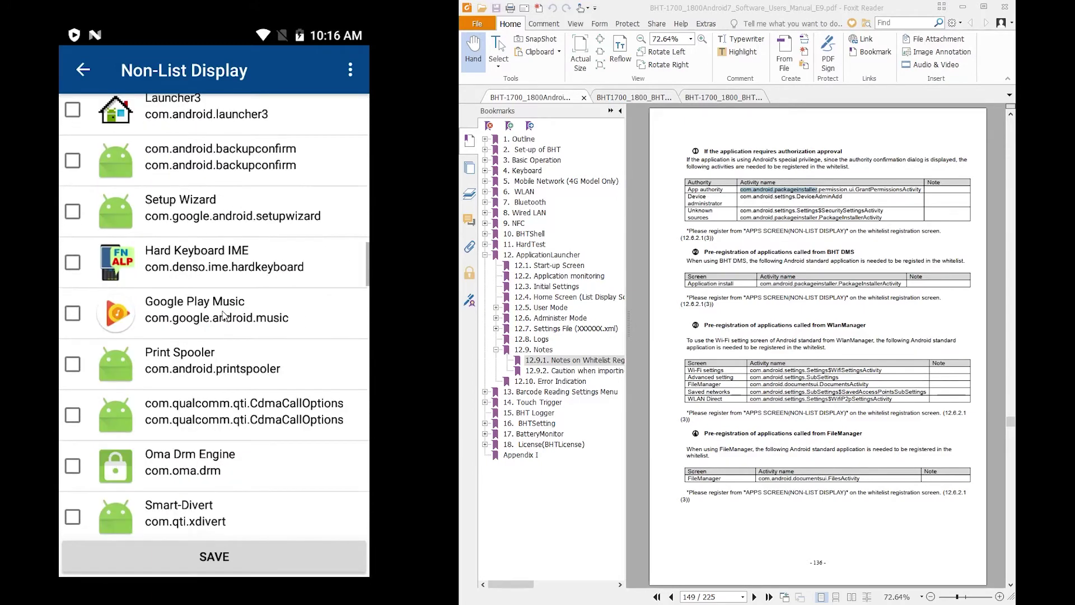
scroll(225, 315, "down", 3)
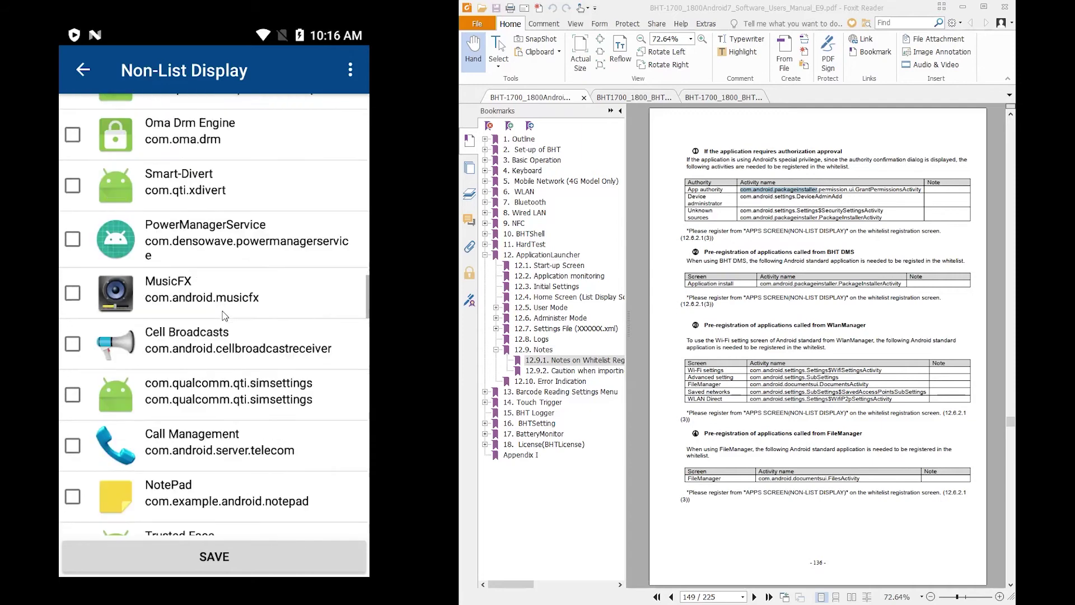
scroll(225, 315, "down", 3)
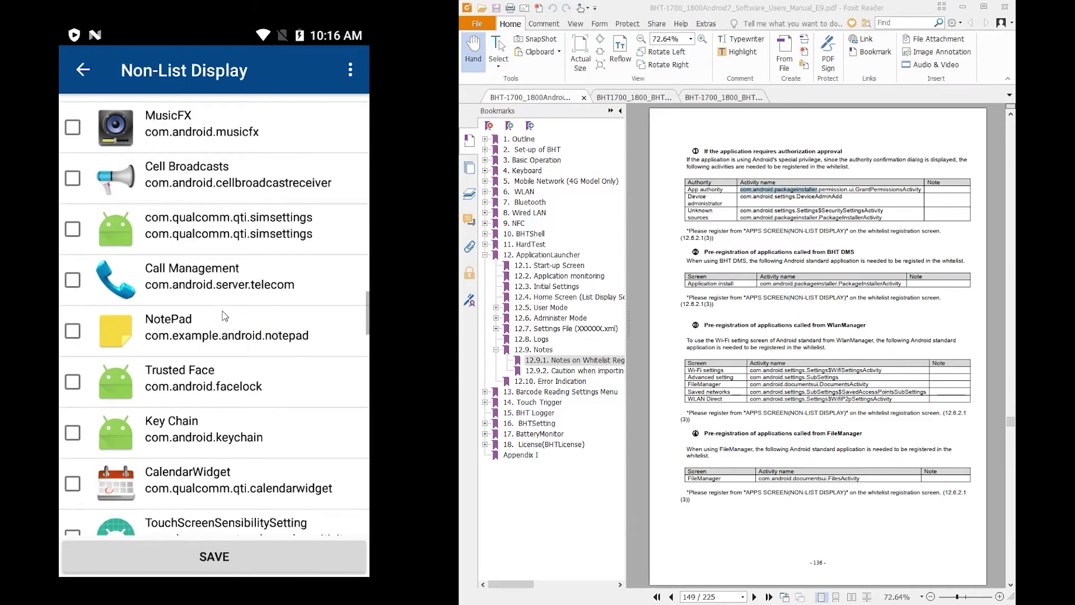
scroll(224, 315, "down", 3)
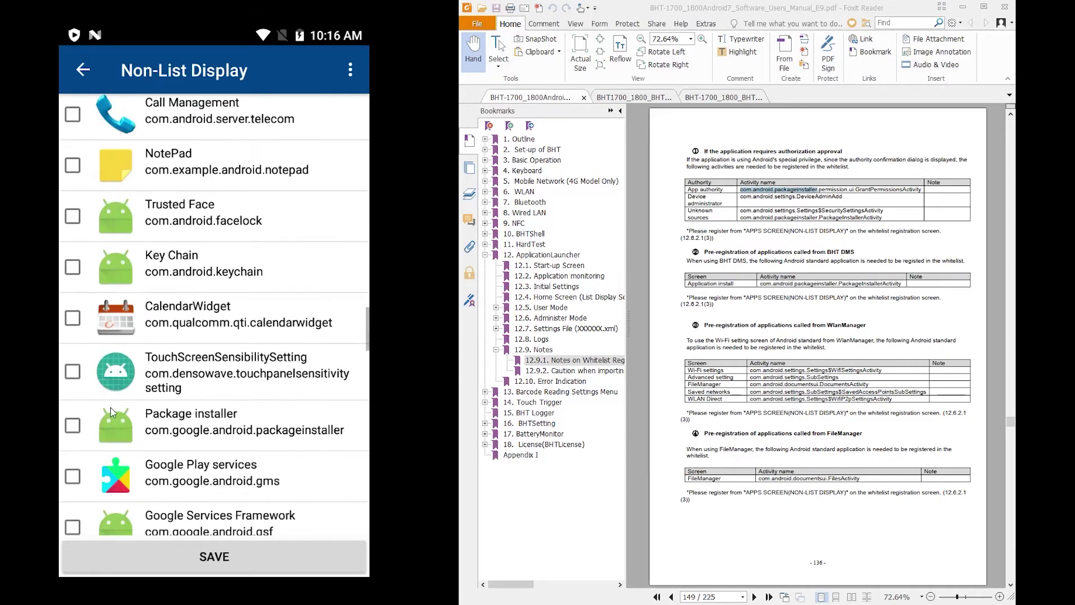
left_click(167, 428)
left_click(205, 557)
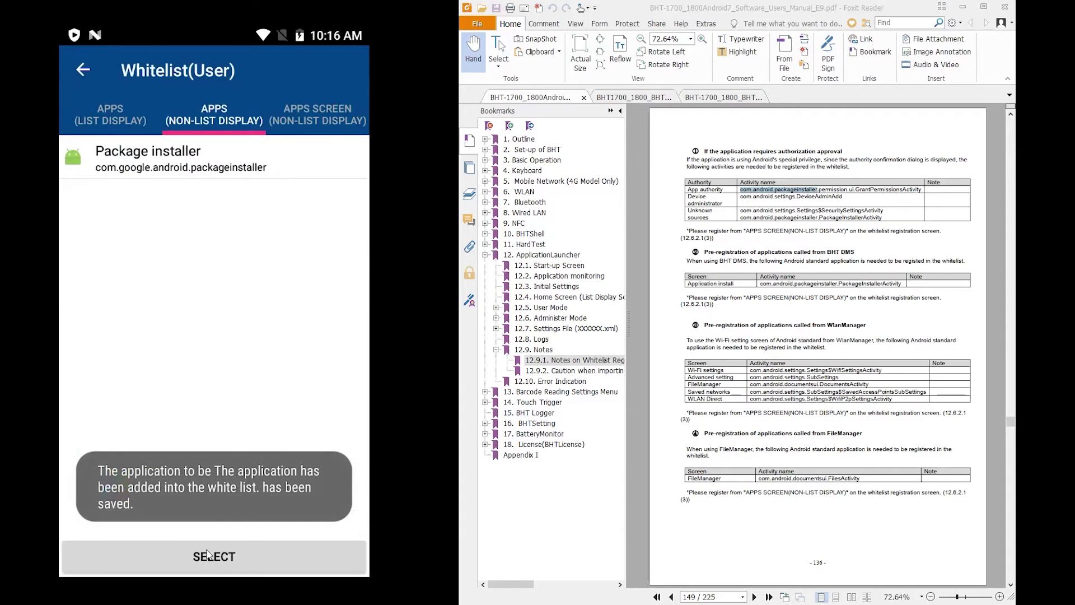
Step: Back out of the whitelist settings to the admin home screen and switch to User Mode
left_click(115, 114)
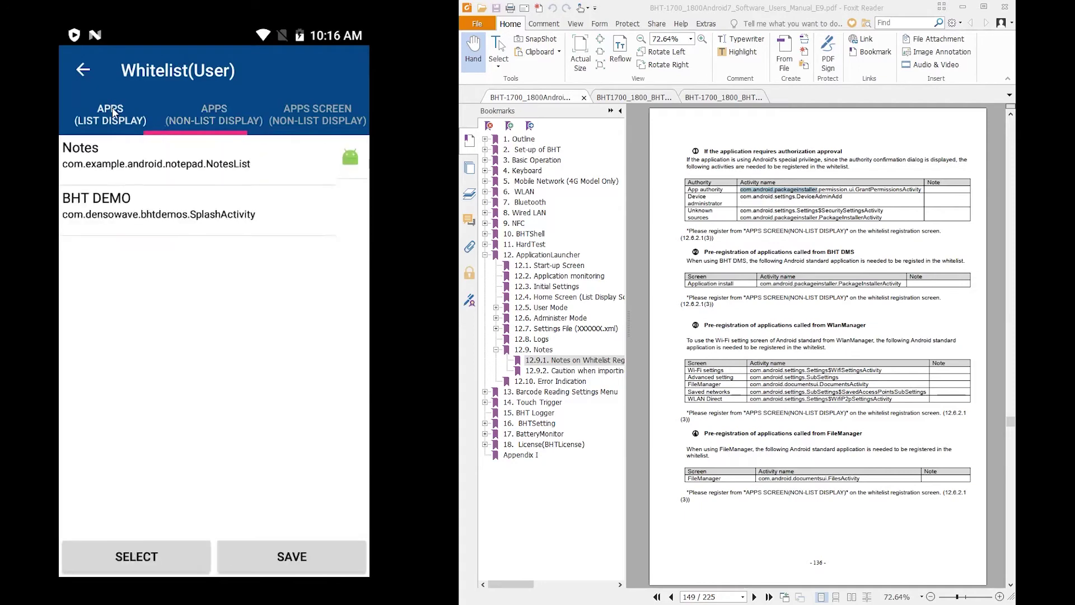
left_click(81, 71)
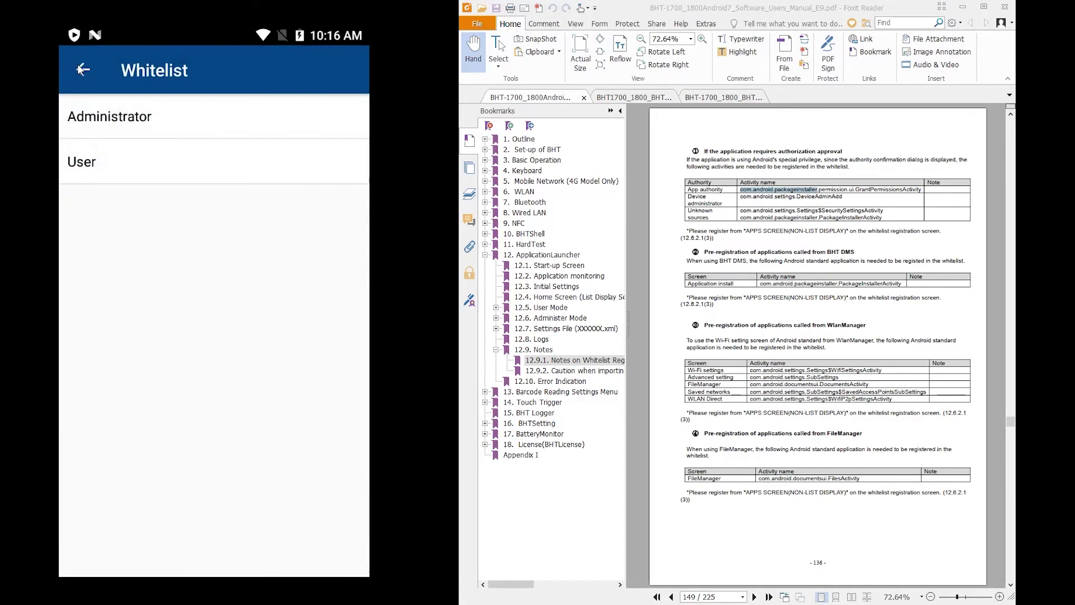
left_click(81, 69)
left_click(82, 69)
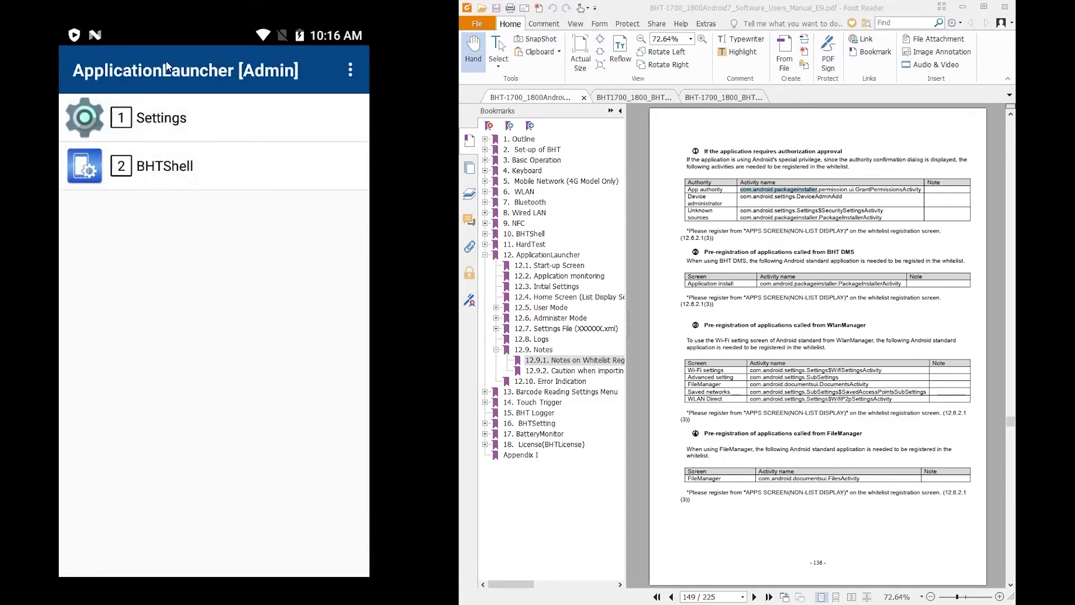
left_click(353, 67)
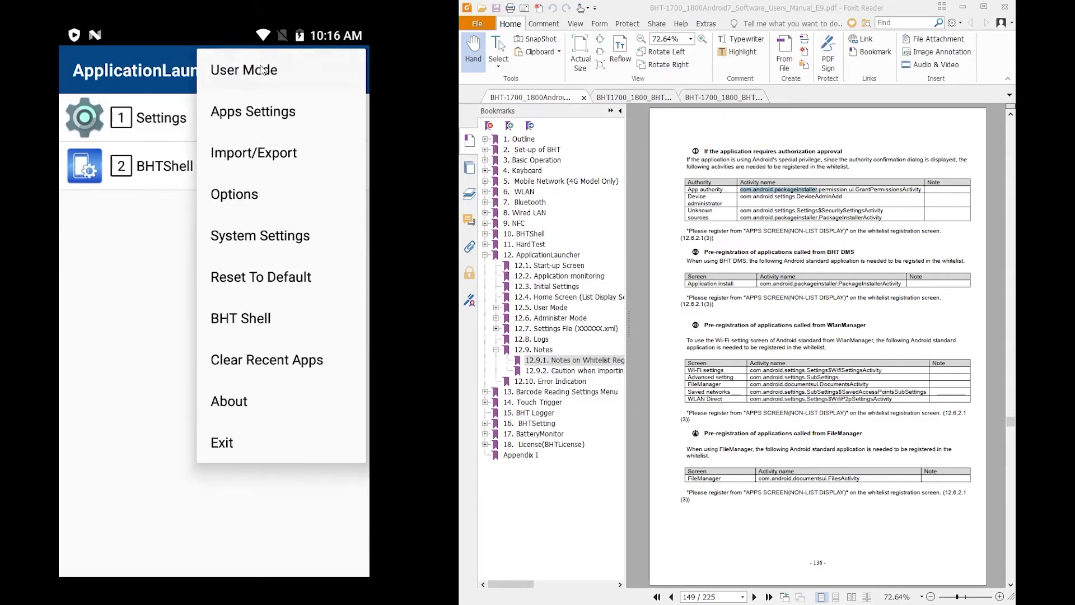
left_click(263, 70)
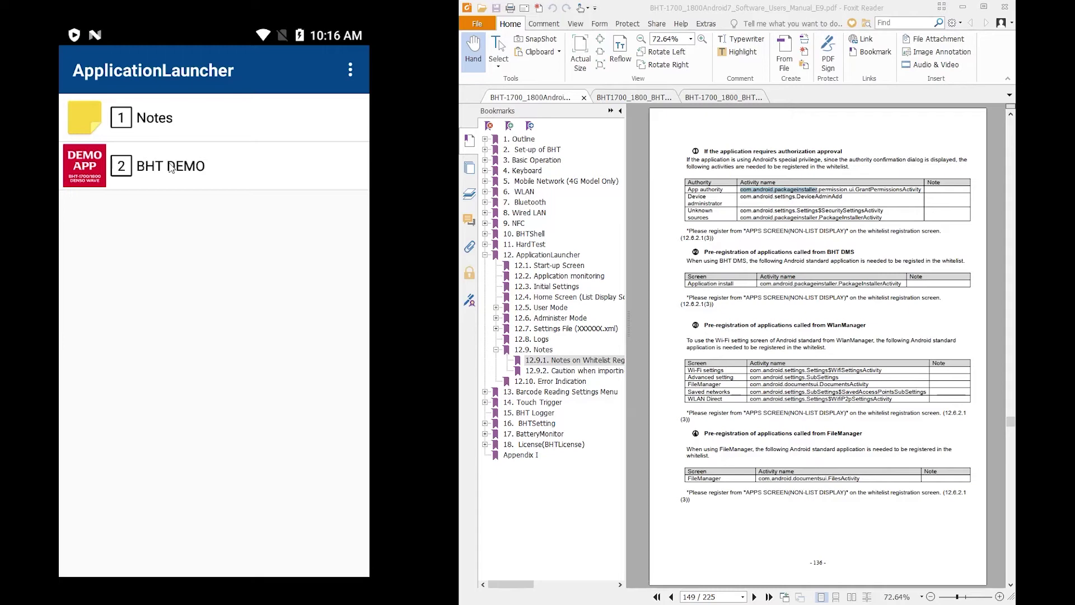
Step: Launch BHT DEMO and allow it access to photos, media and files
left_click(170, 167)
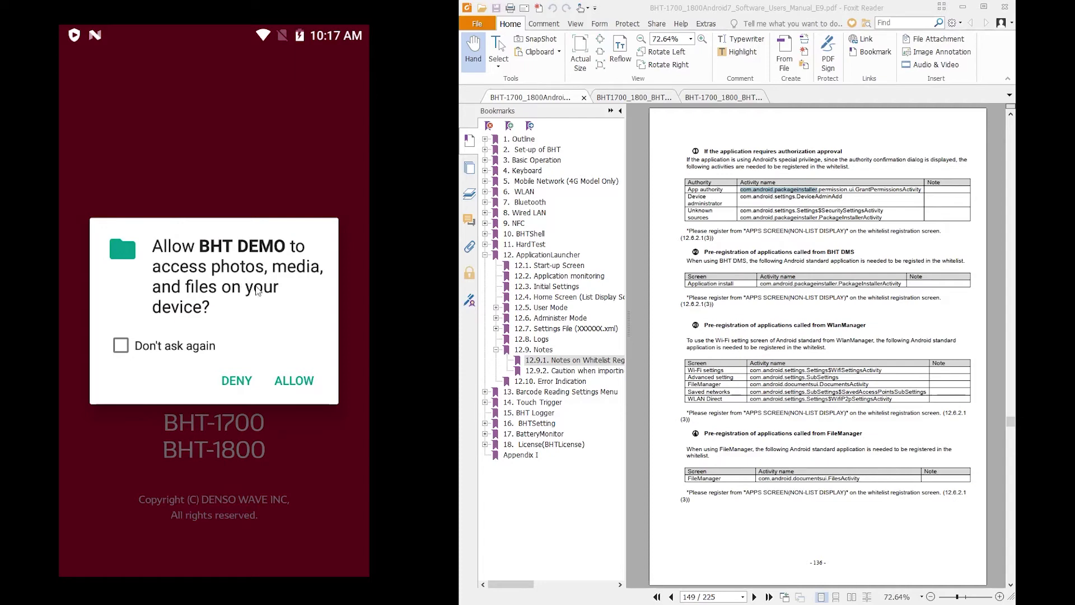
left_click(292, 384)
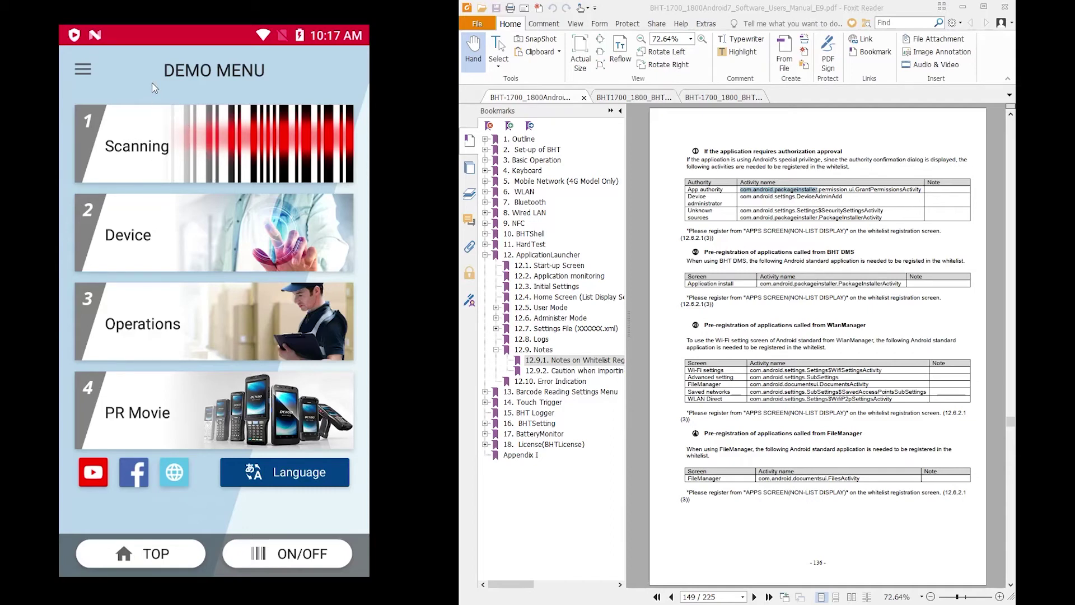
Step: Open the Scanning test, return to TOP, then exit BHT DEMO via the menu and confirm Yes
left_click(177, 145)
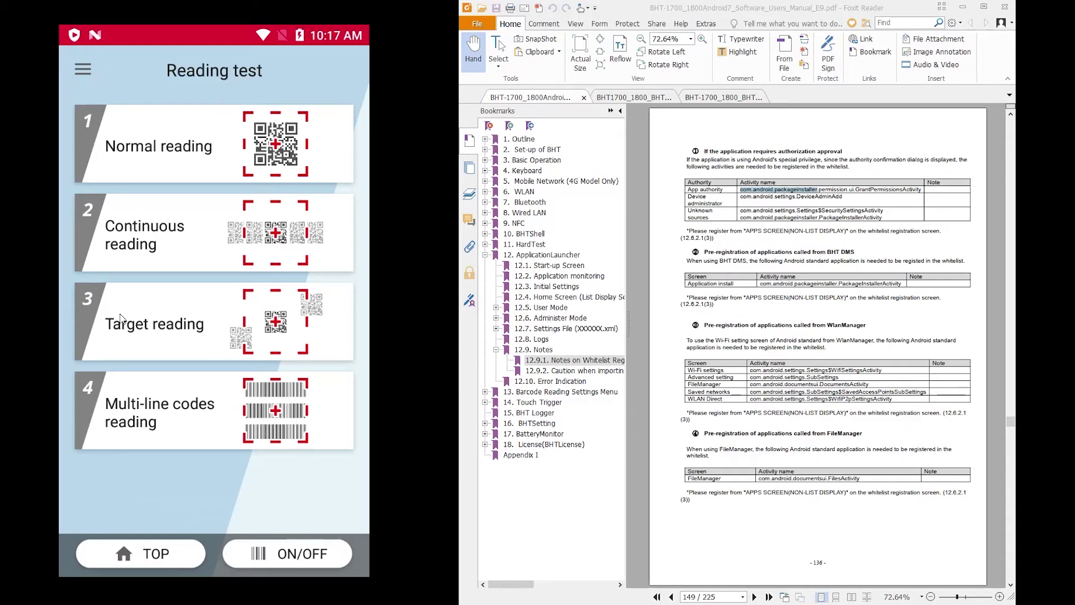
left_click(161, 563)
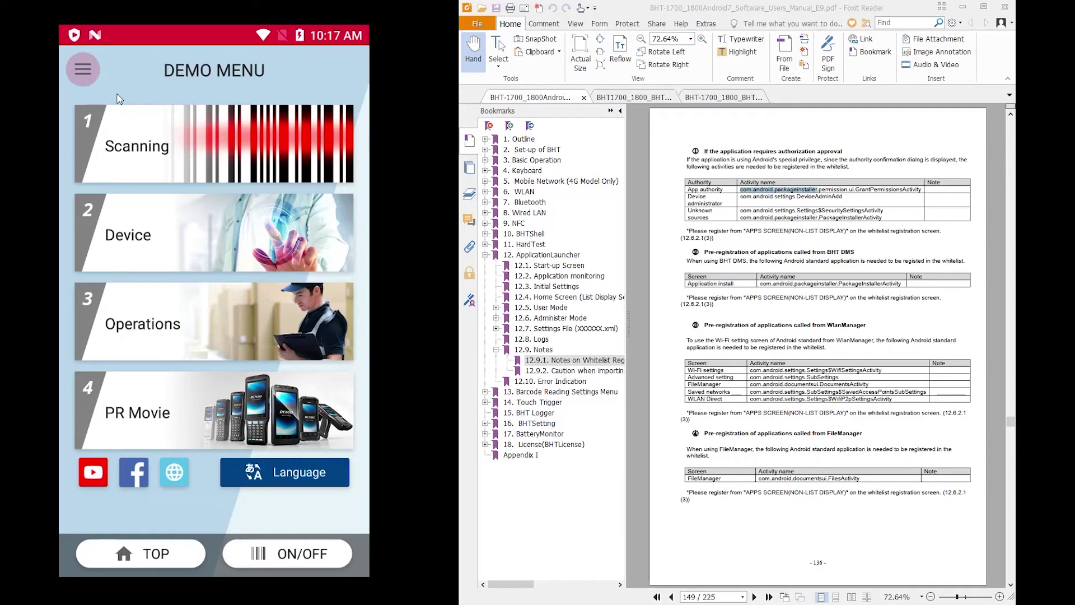
left_click(87, 77)
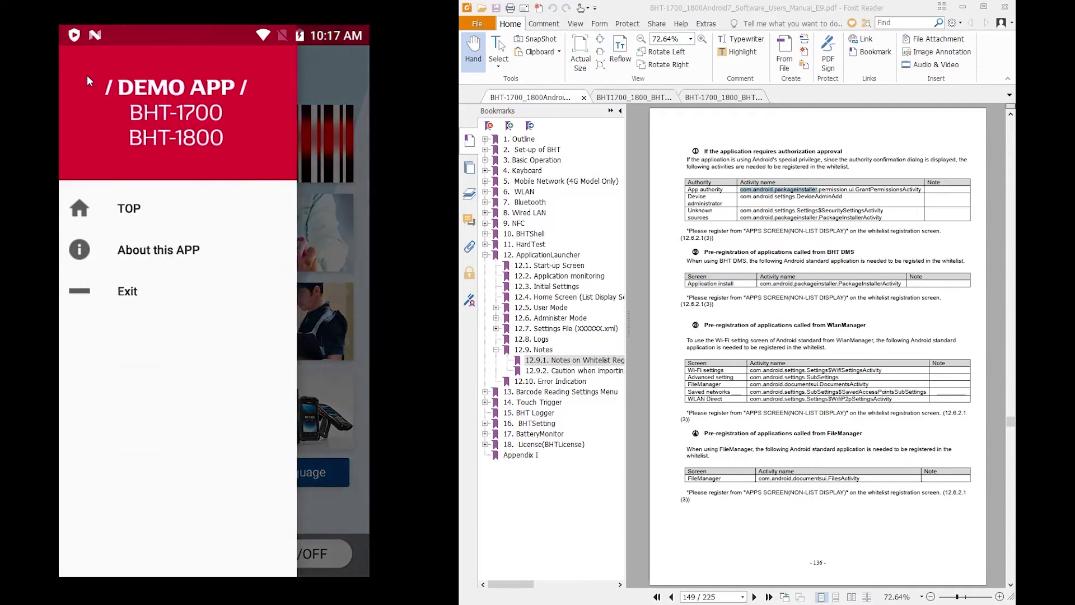
left_click(136, 293)
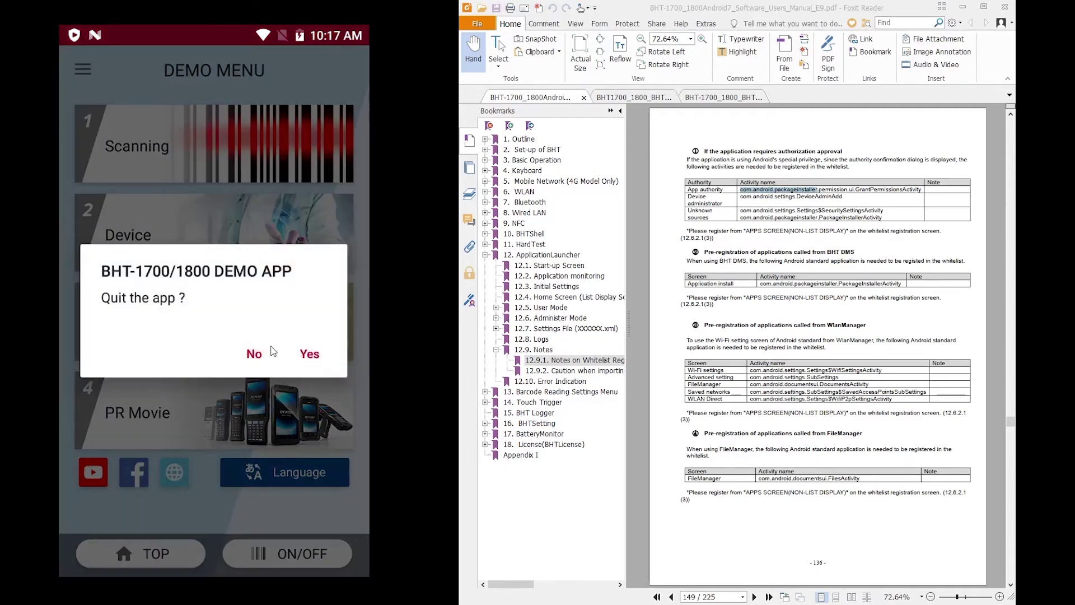
left_click(310, 354)
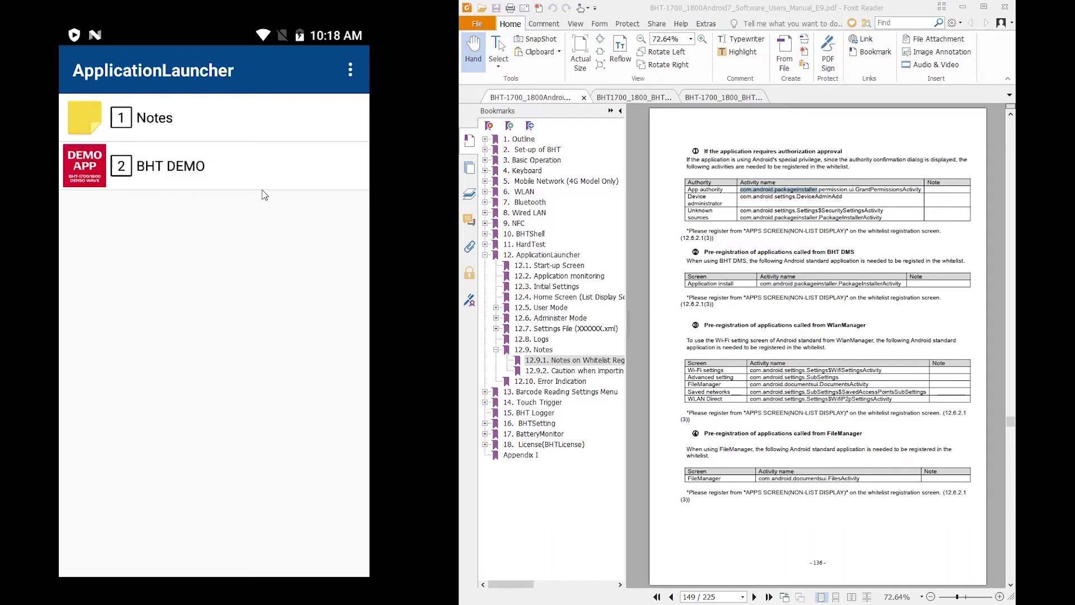
Step: Jump to the 12.8 Logs bookmark in the manual
left_click(531, 340)
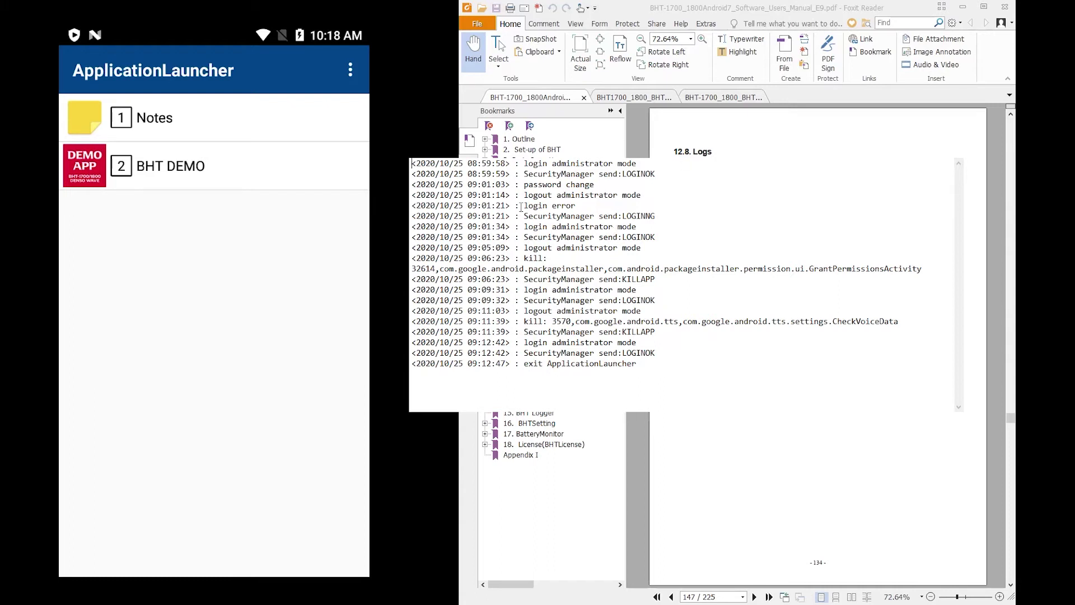
Step: Select com.google.android.tts.settings.CheckVoiceData on the 09:11:39 kill log line
left_click_drag(495, 269, 921, 266)
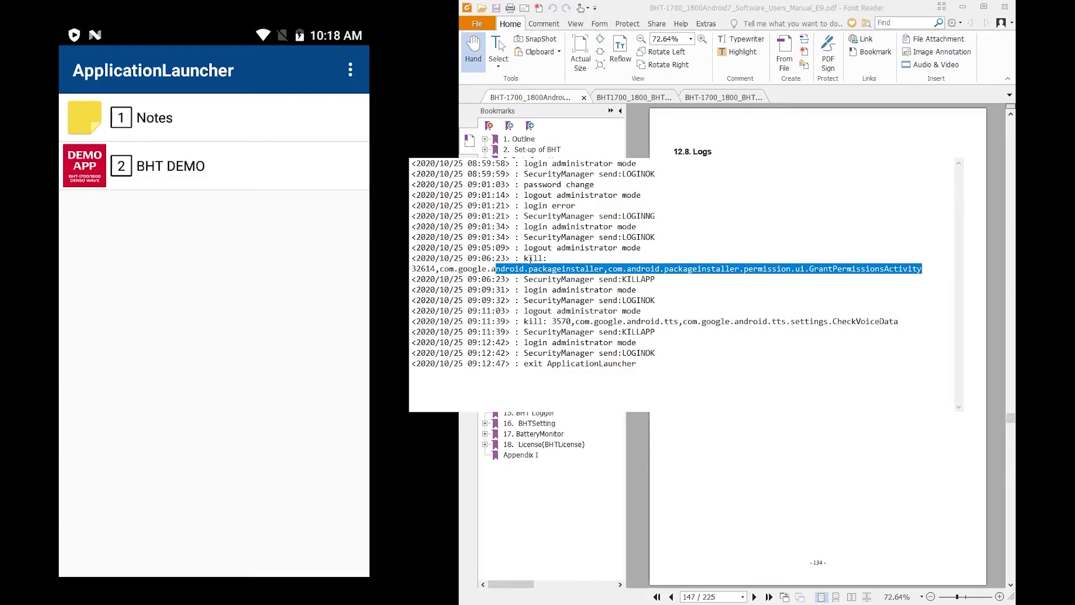
left_click_drag(521, 321, 899, 323)
left_click(711, 321)
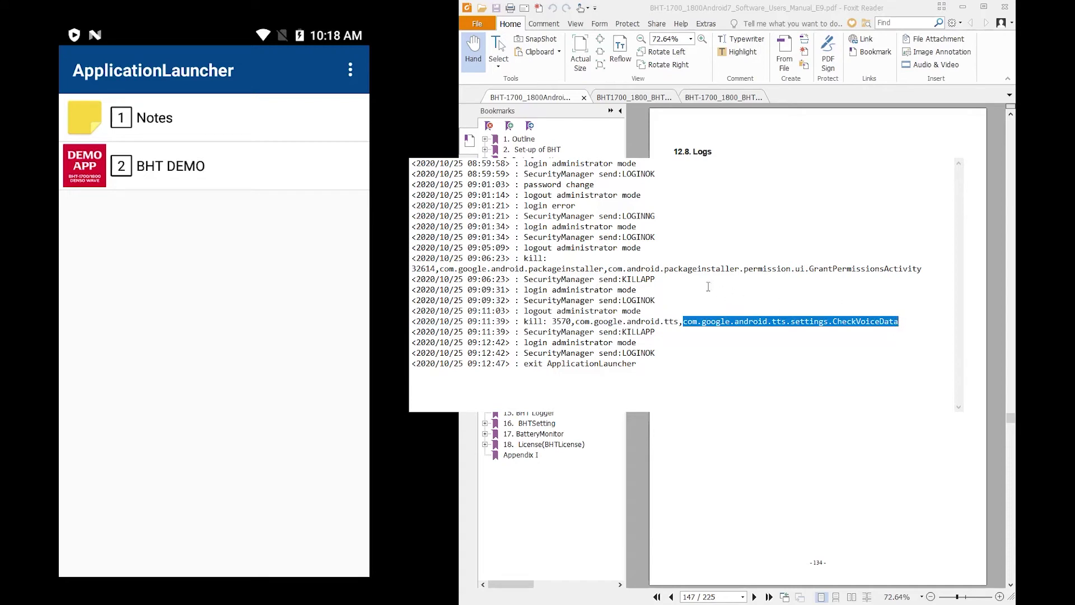
left_click_drag(577, 323, 899, 319)
Step: Log into Admin Mode again with the administrator password
left_click(350, 68)
left_click(278, 74)
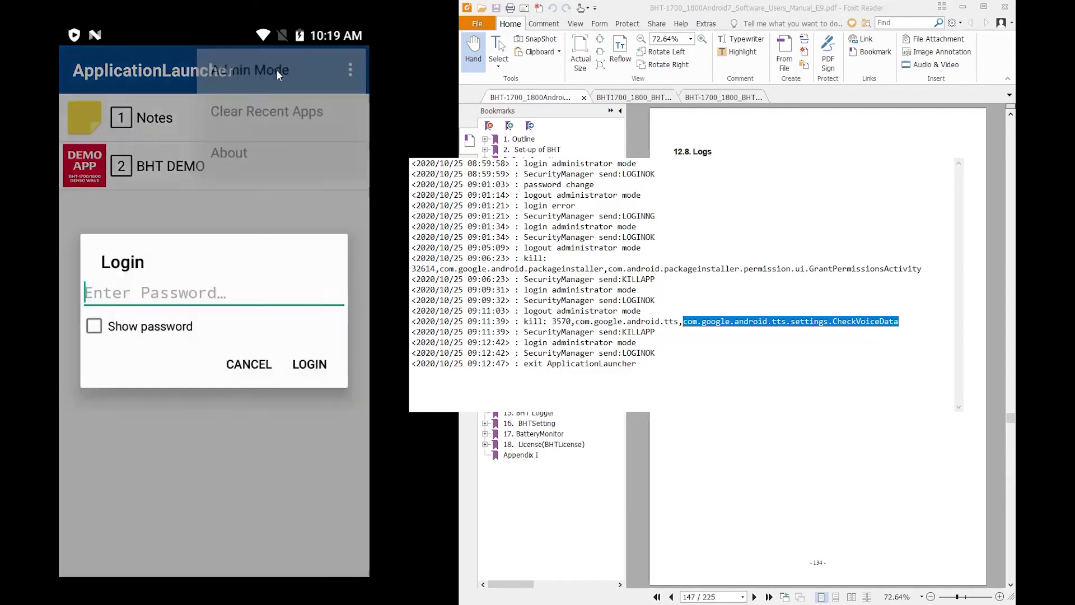
left_click(187, 291)
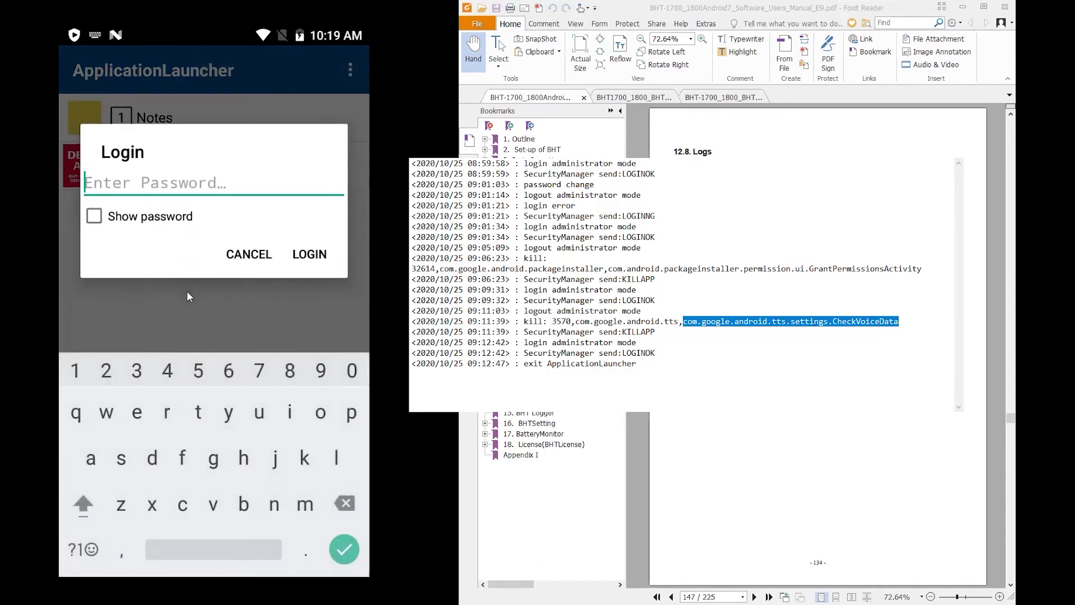
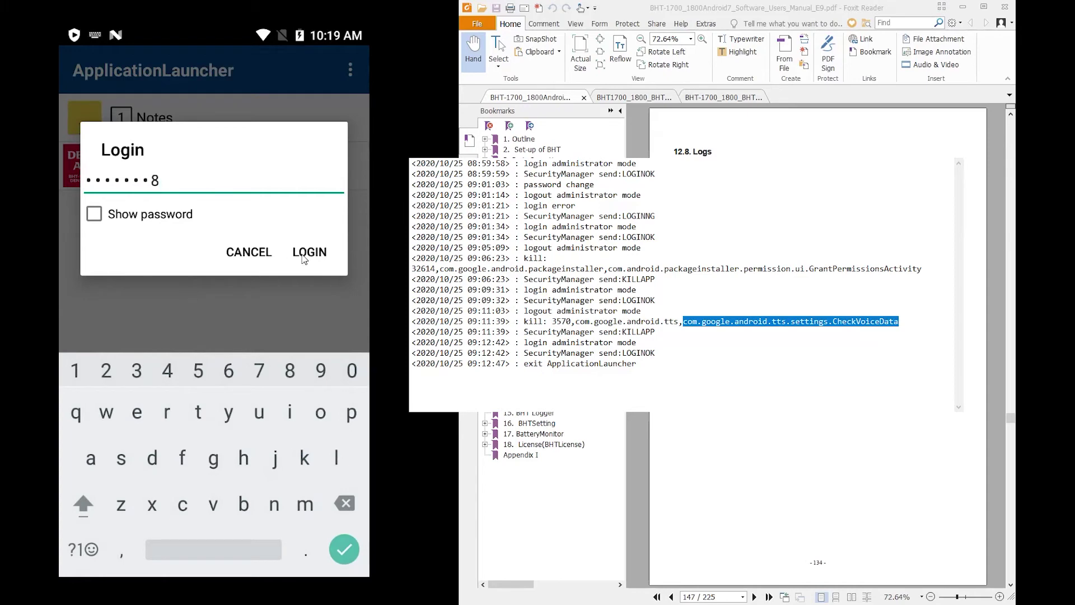
left_click(307, 252)
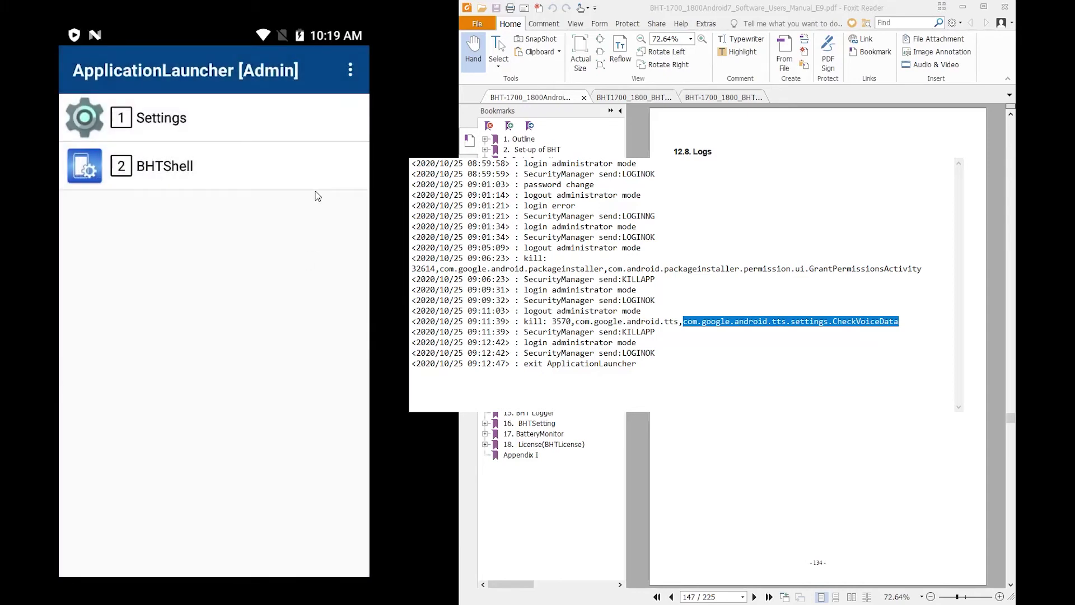
Step: Open Apps Settings > Whitelist > User, showing Notes and BHT DEMO
left_click(352, 72)
left_click(282, 110)
left_click(152, 109)
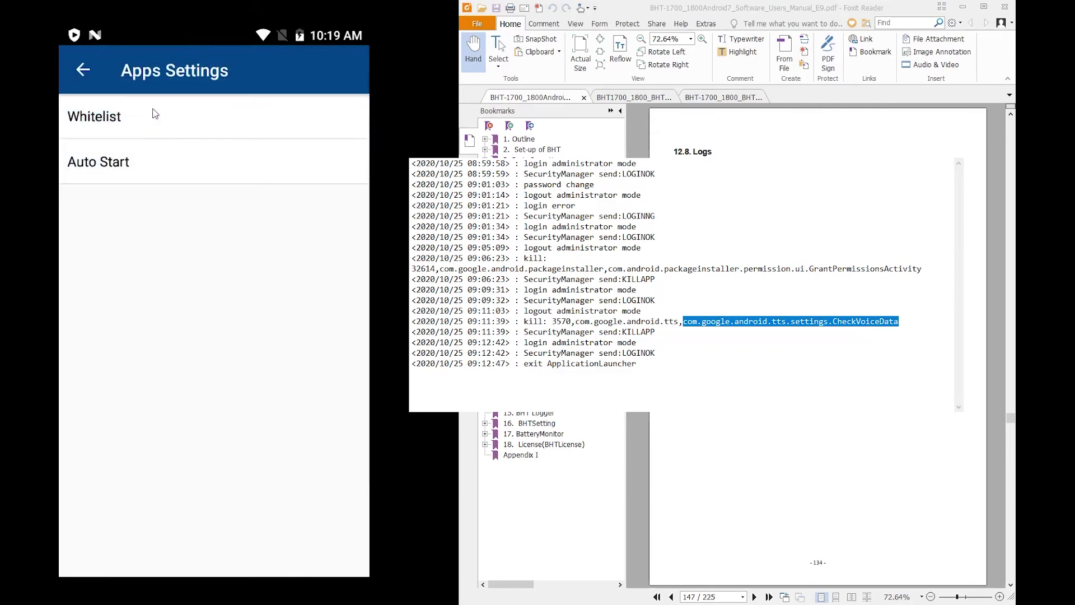
left_click(130, 177)
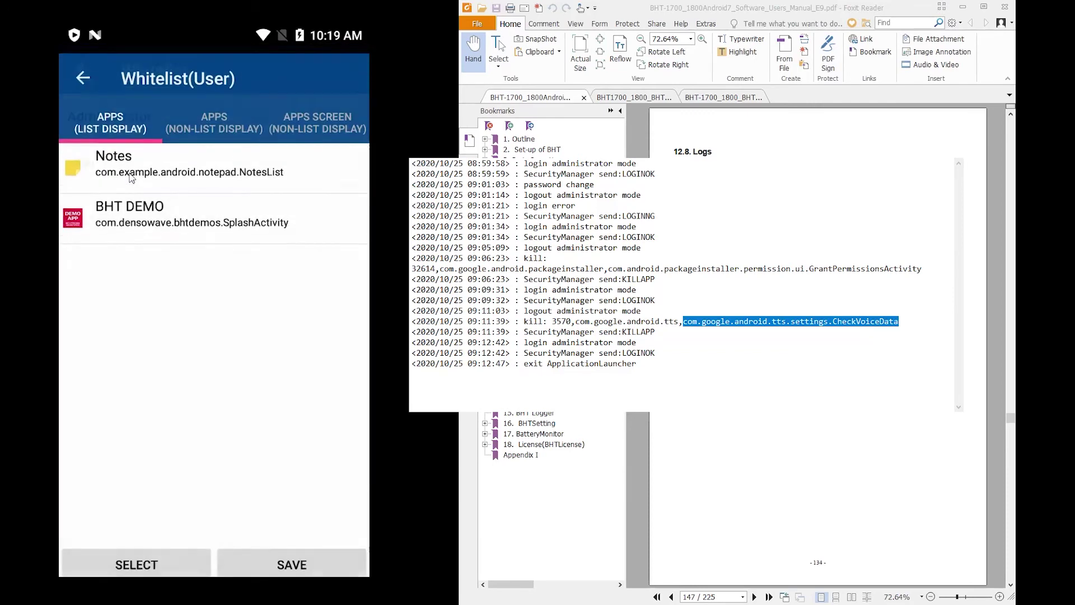
Step: Add com.google.android.tts.settings.CheckVoiceData to the User whitelist's Apps Screen (Non-List Display) category
left_click(321, 115)
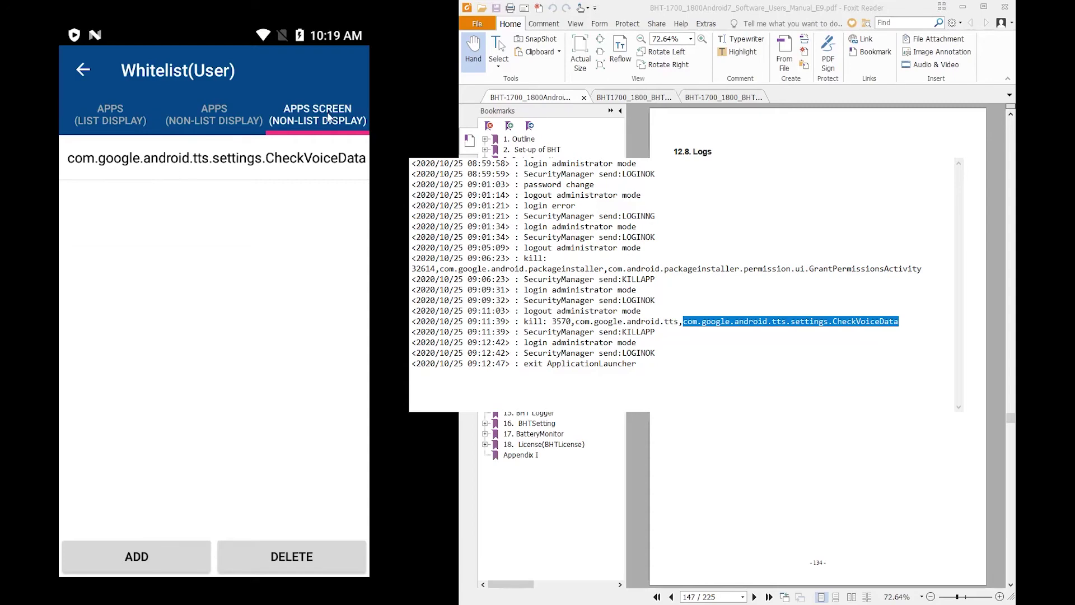
left_click(144, 557)
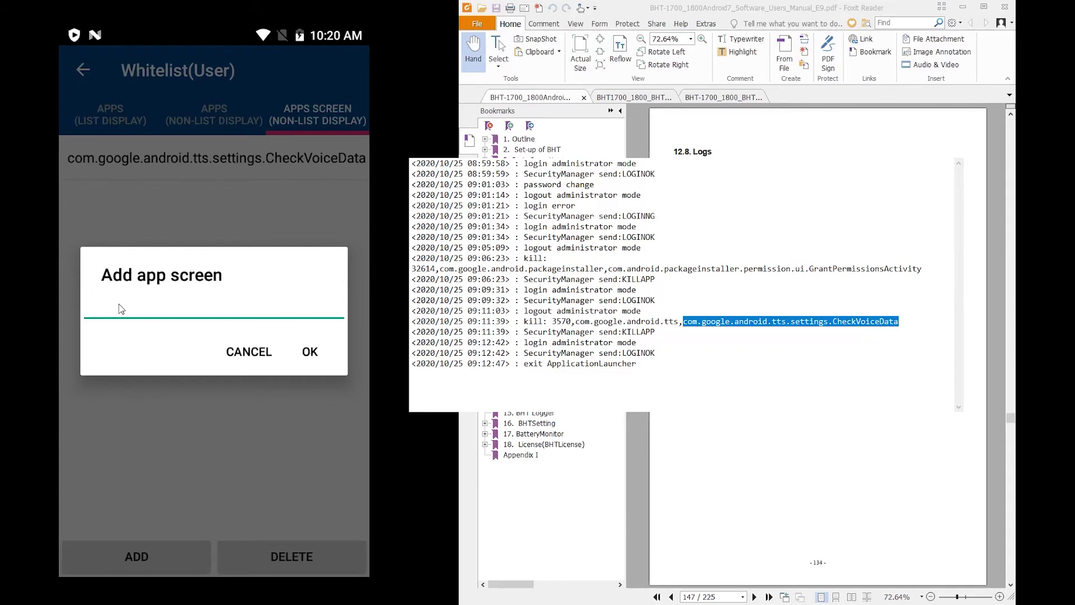
type("com.google.android.tts")
type(".settings.CheckVoiceData")
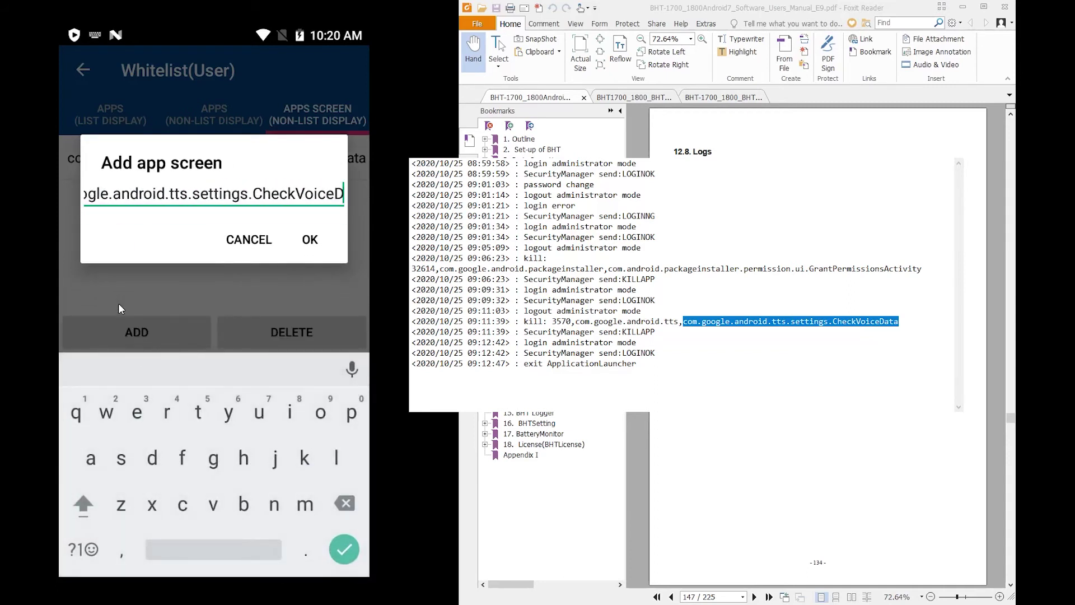
left_click(309, 241)
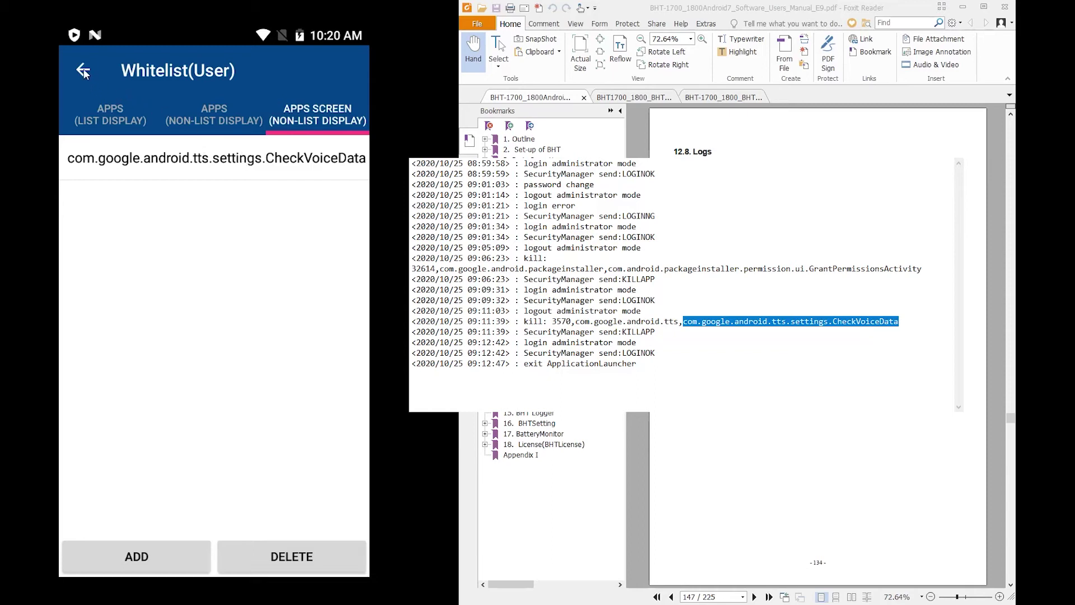
Step: Back out of the whitelist settings to the main screen and switch the launcher to User Mode
left_click(84, 71)
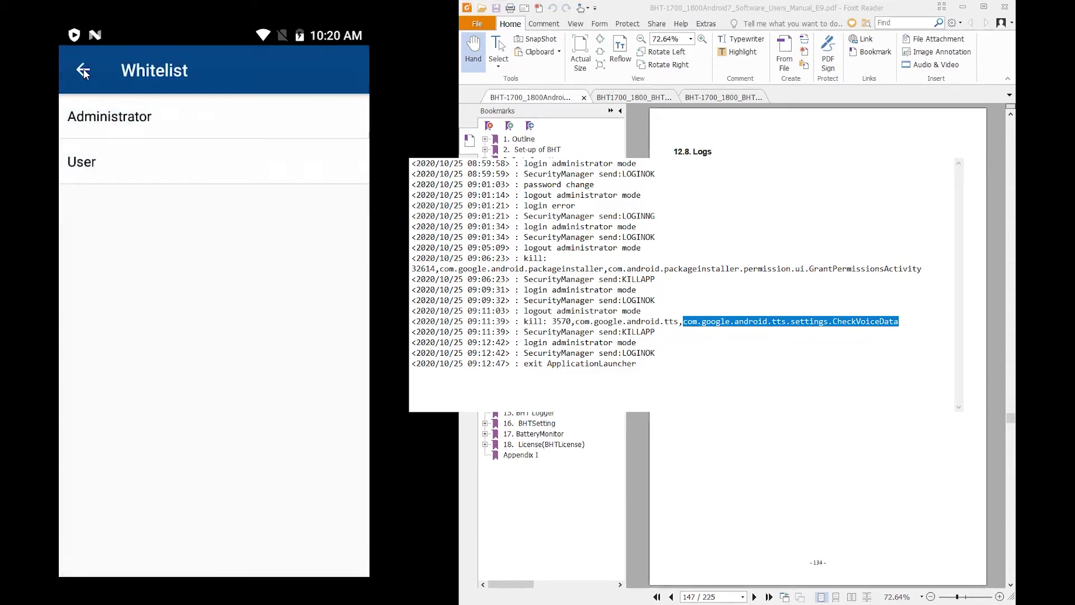
left_click(84, 71)
left_click(84, 71)
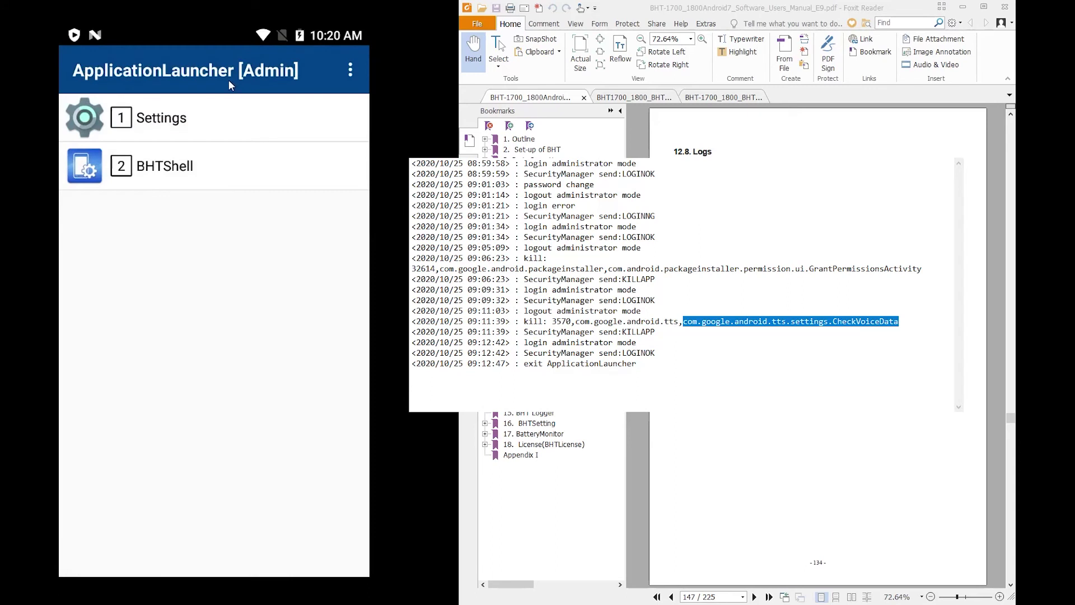
left_click(350, 72)
left_click(284, 72)
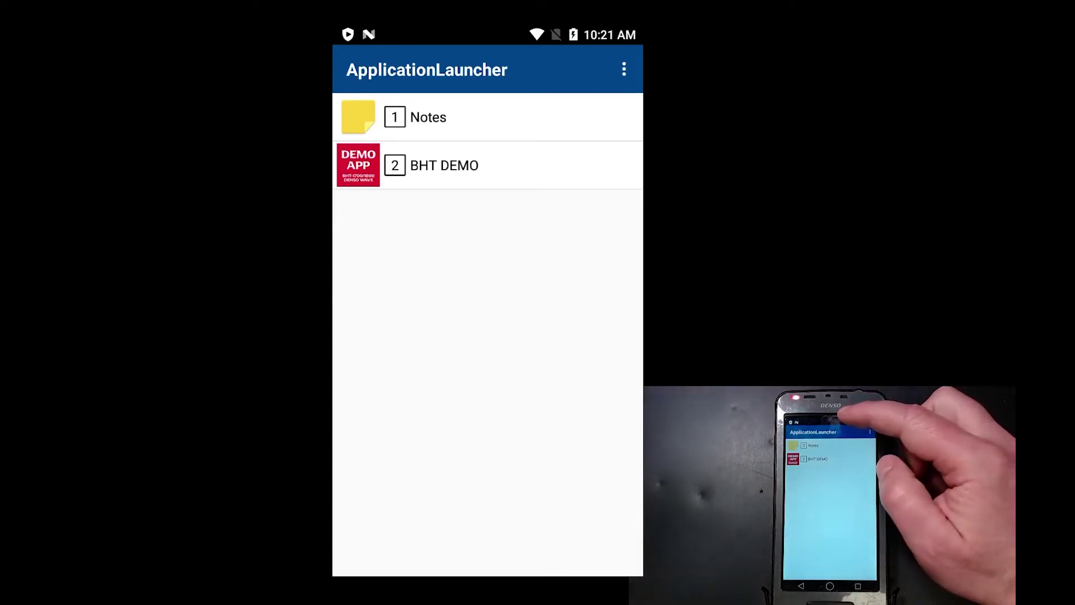
Step: Pull down the notification shade in user mode and clear all notifications, dismissing Google Play Protect
left_click_drag(520, 35, 487, 252)
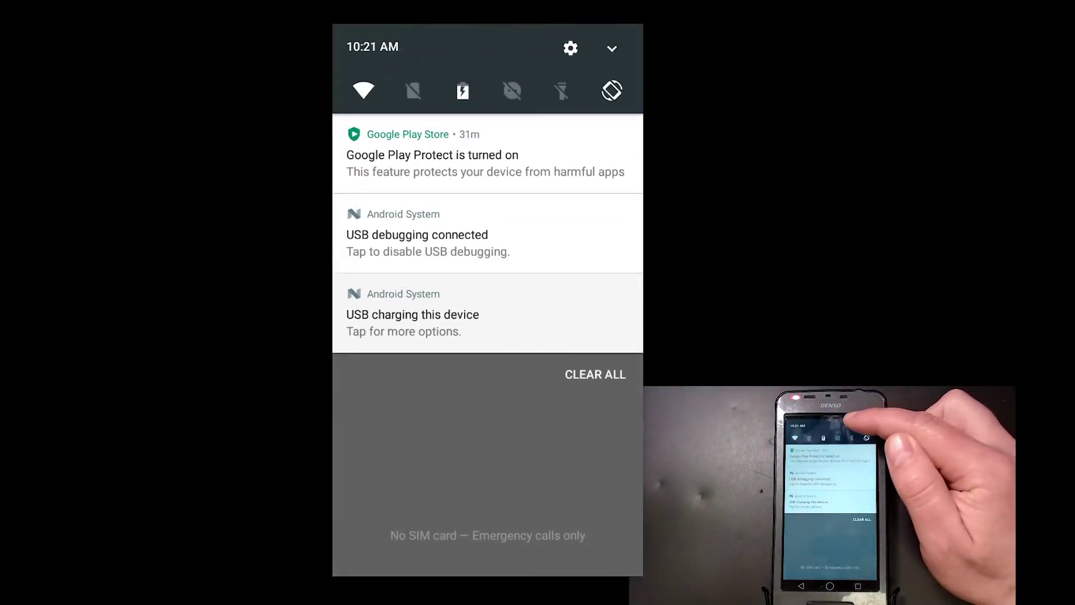
left_click(571, 48)
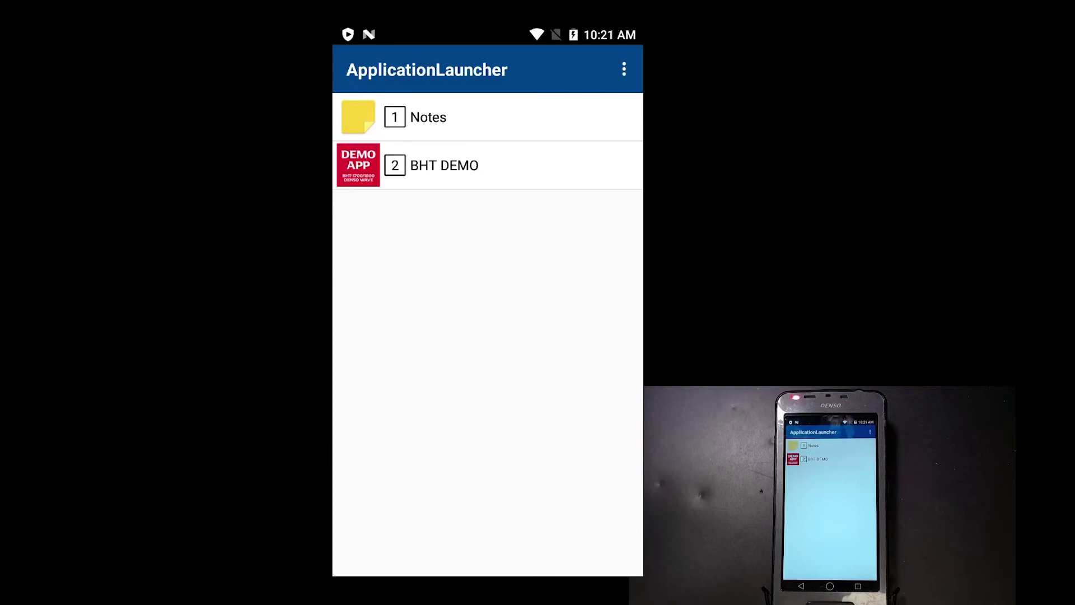
left_click(518, 64)
left_click_drag(487, 34, 487, 336)
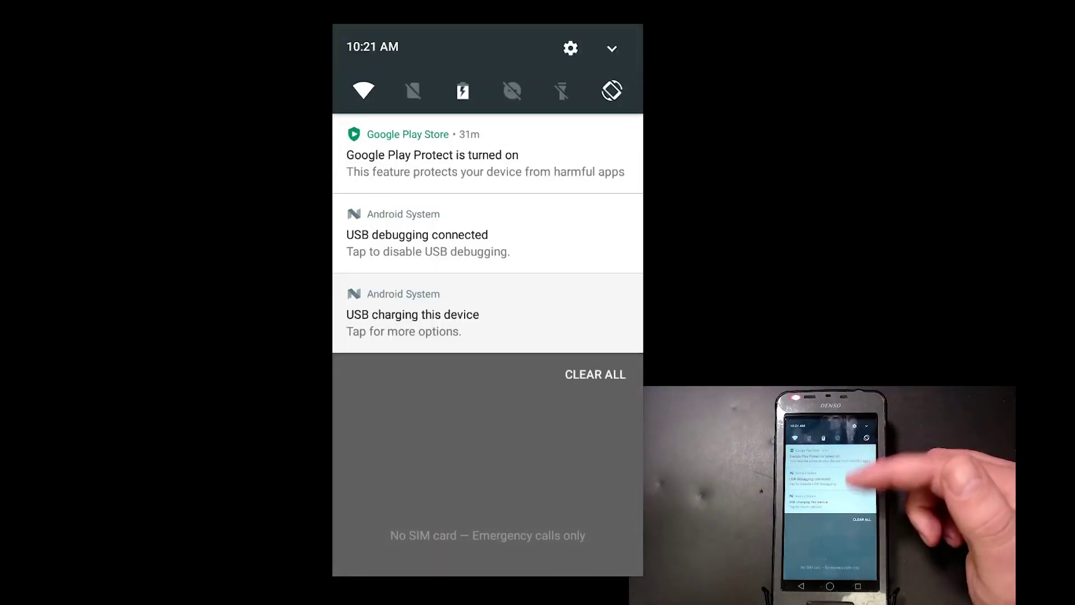
left_click(595, 374)
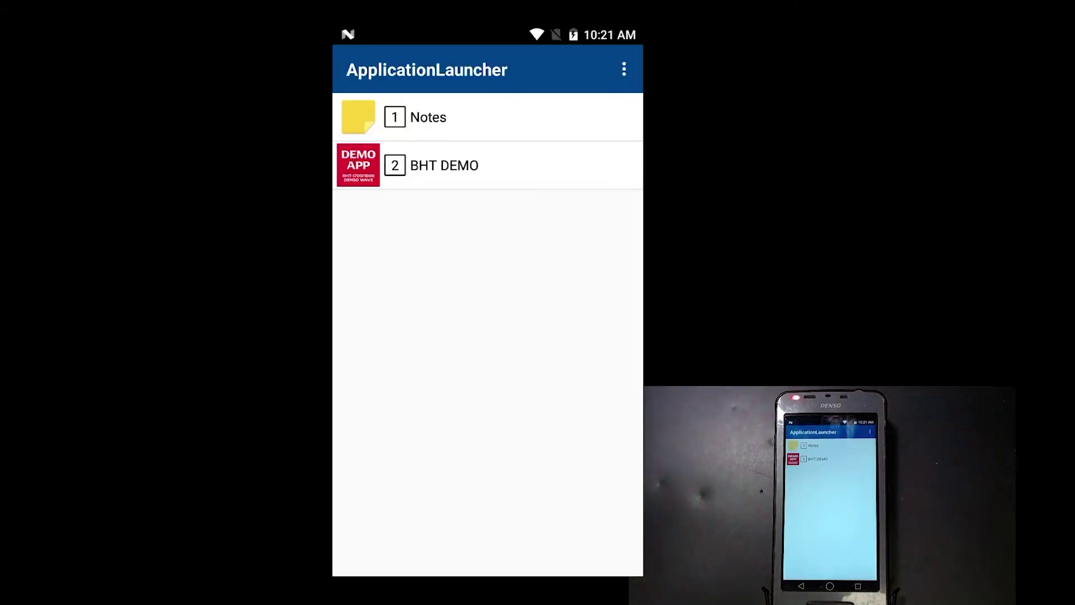
Step: Switch the launcher to Admin Mode and log in with the administrator password
left_click(624, 71)
left_click(552, 69)
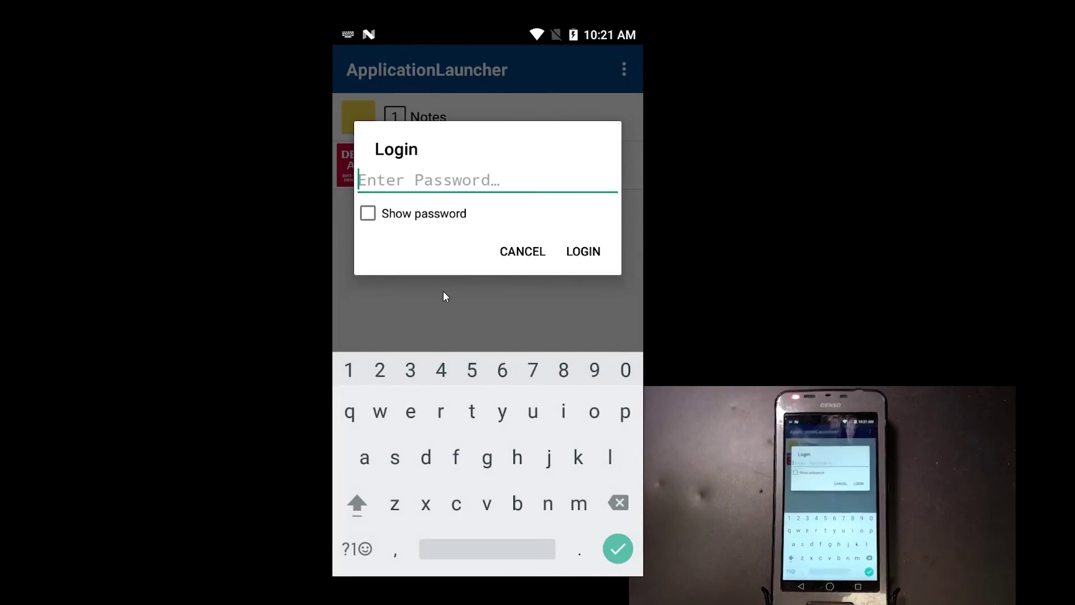
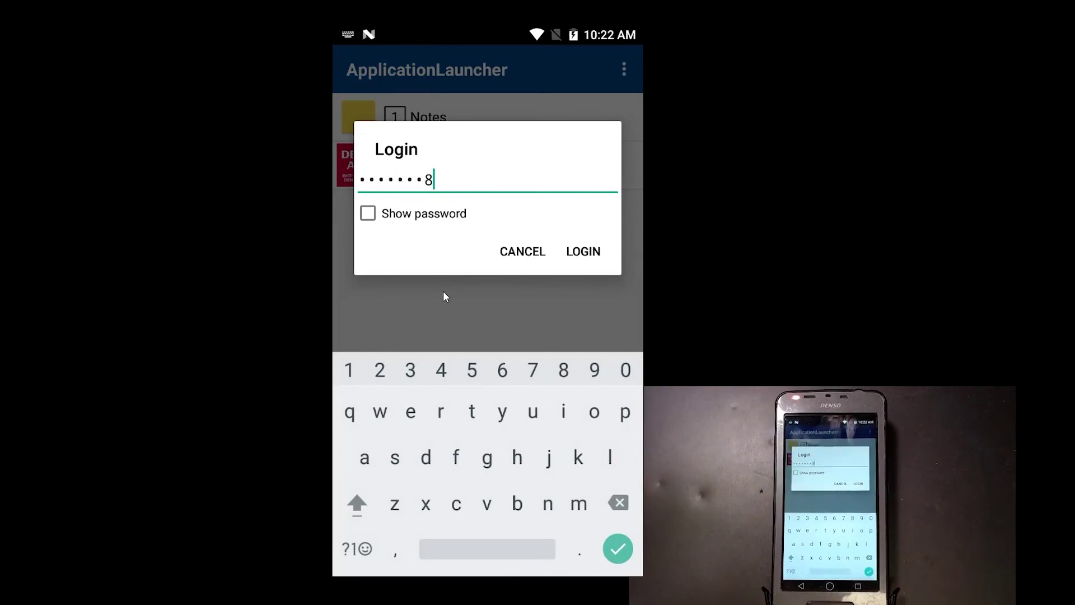
left_click(583, 251)
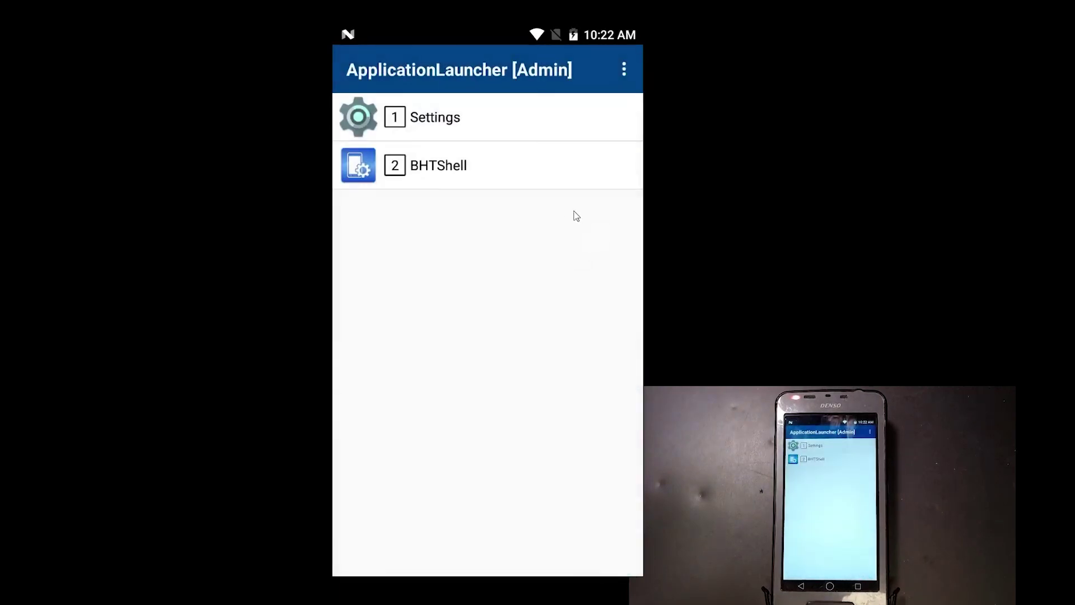
Step: Uncheck Show Notification Bar under Options > Notification Bar and return to the admin main screen
left_click(628, 70)
left_click(518, 200)
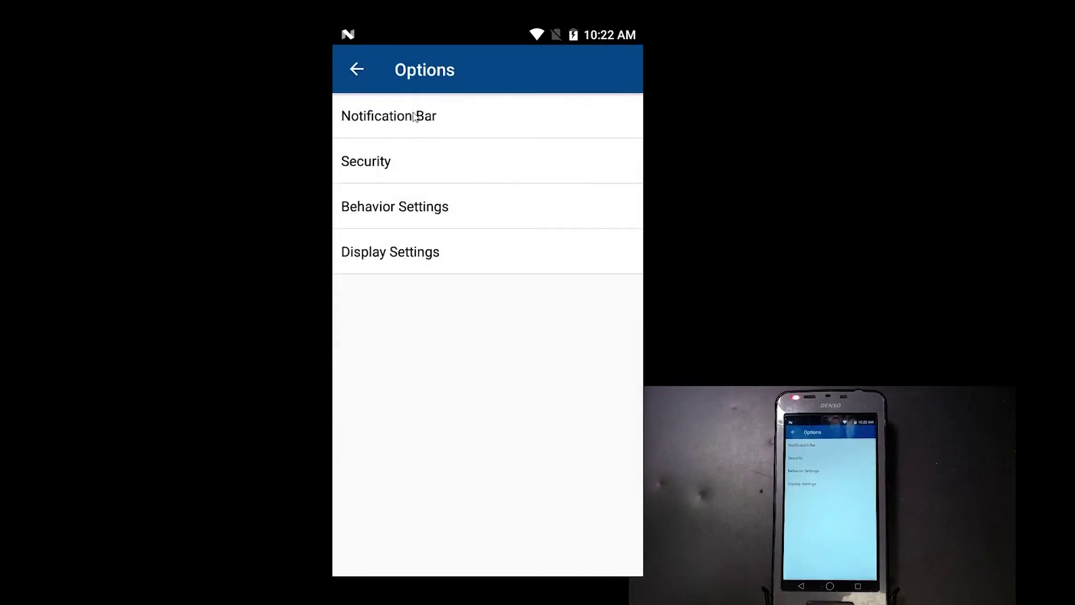
left_click(413, 118)
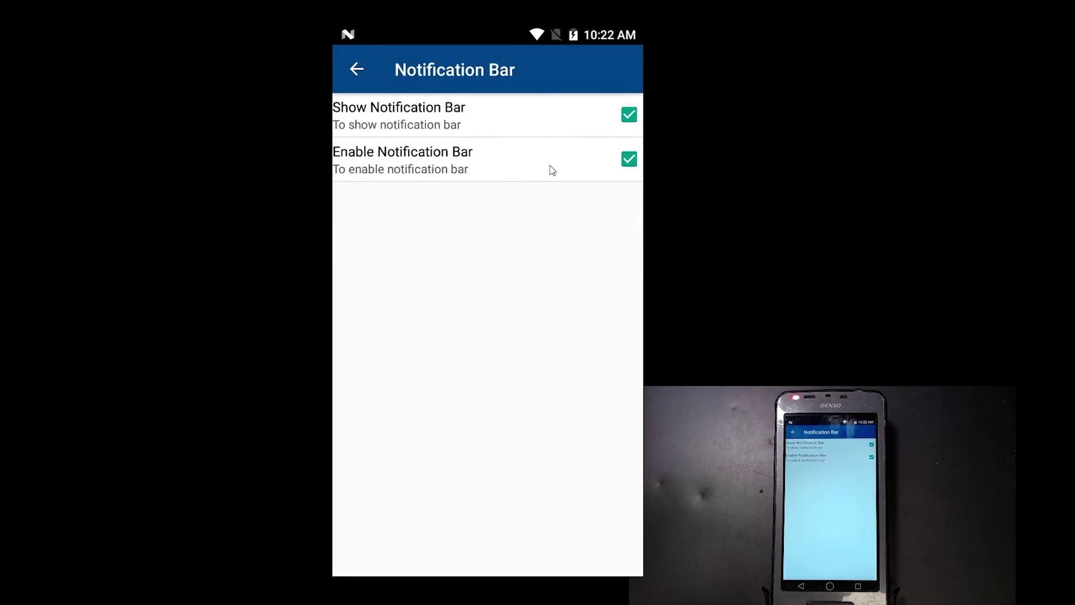
left_click(627, 116)
left_click(356, 73)
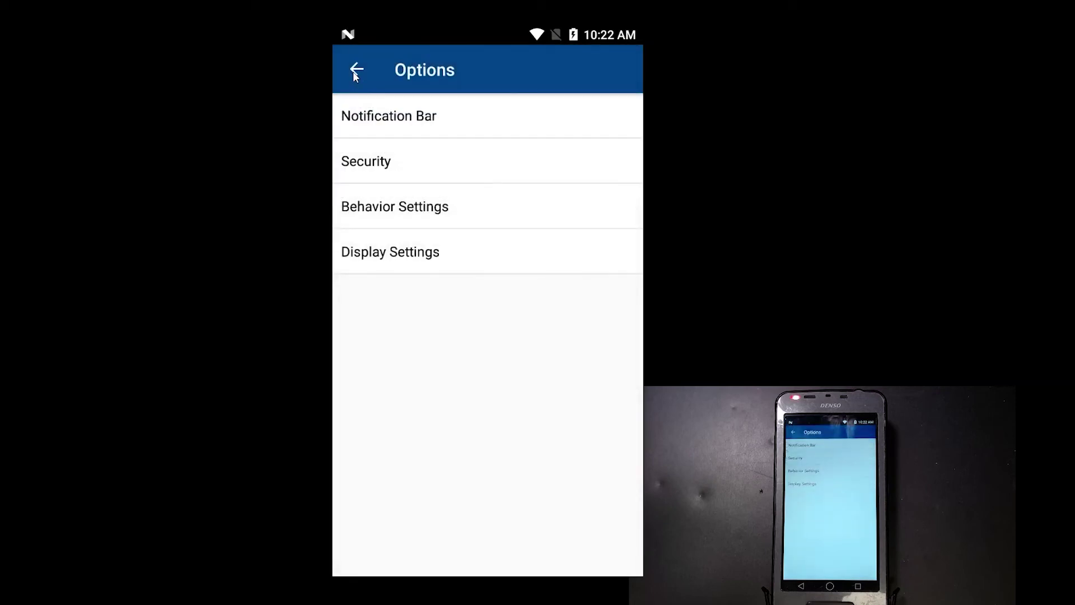
left_click(355, 72)
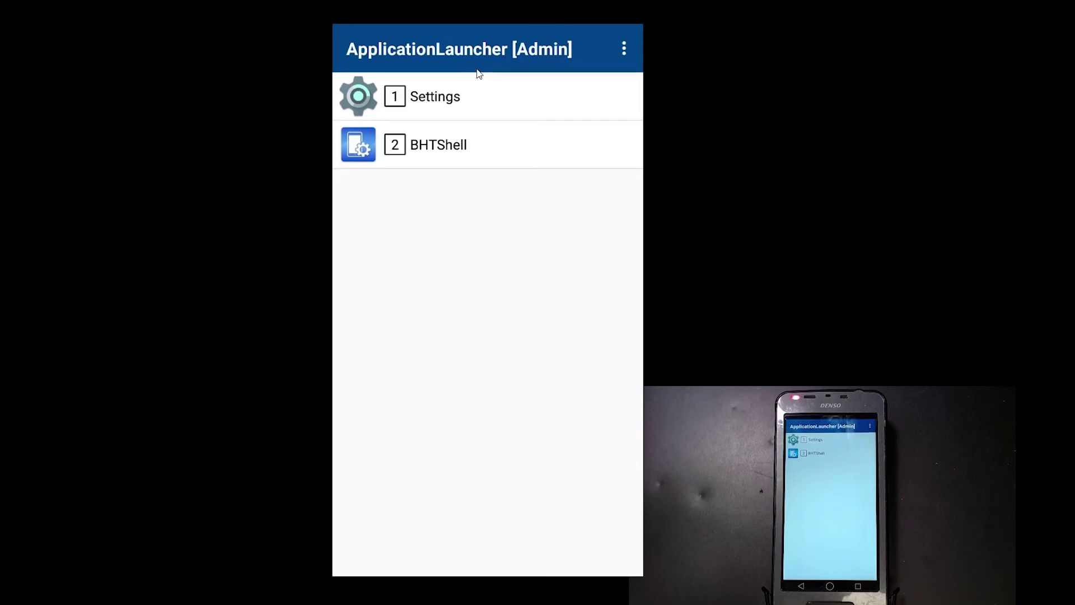
left_click(624, 50)
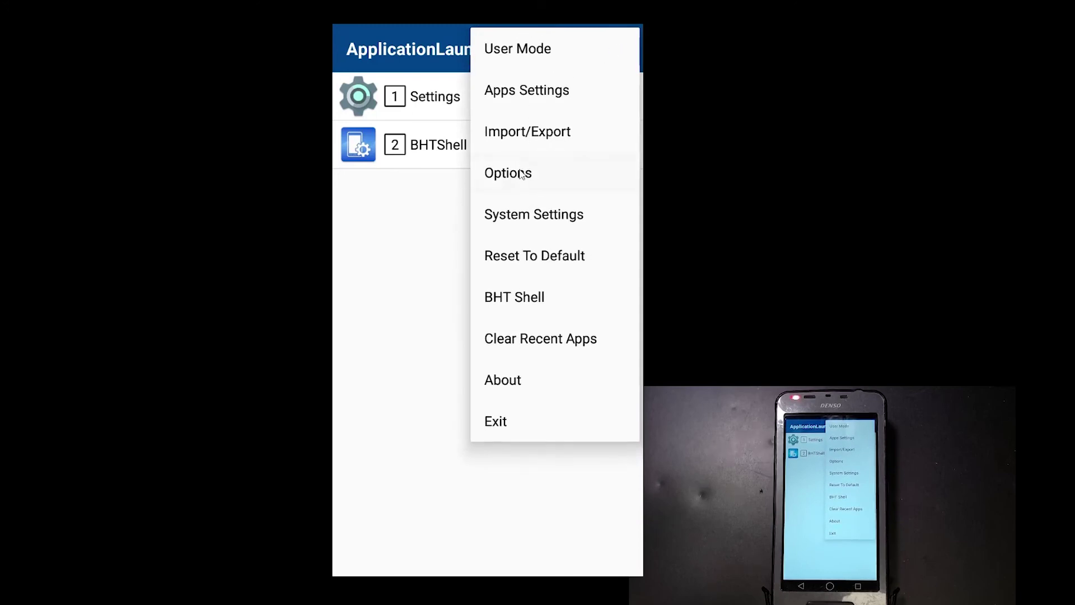
Step: Turn Show Notification Bar on and Enable Notification Bar off, then switch the launcher to User Mode
left_click(521, 171)
left_click(445, 116)
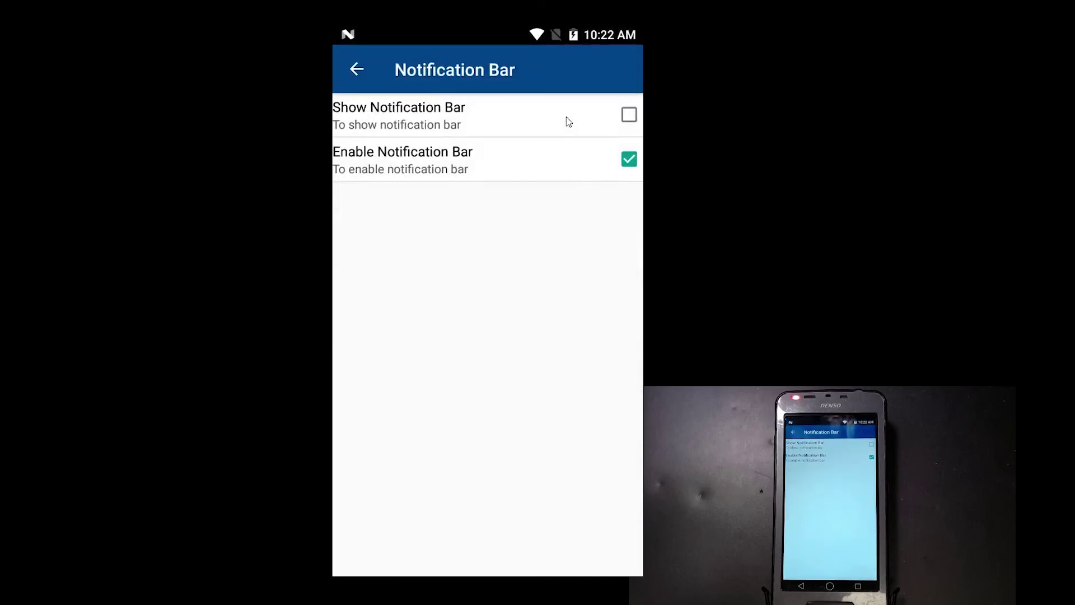
left_click(629, 114)
left_click(629, 160)
left_click(357, 71)
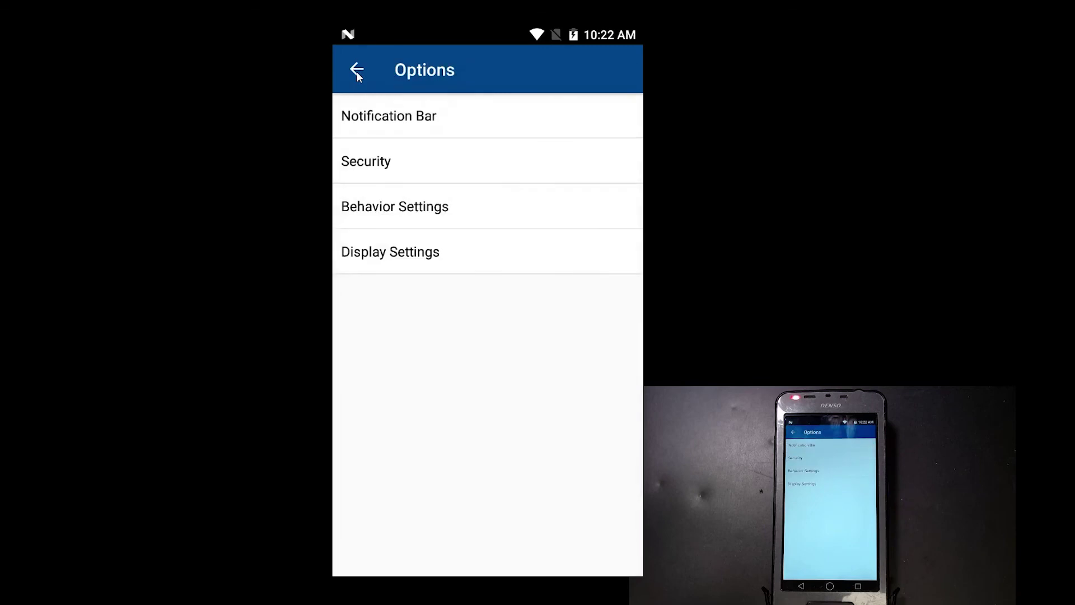
left_click(357, 72)
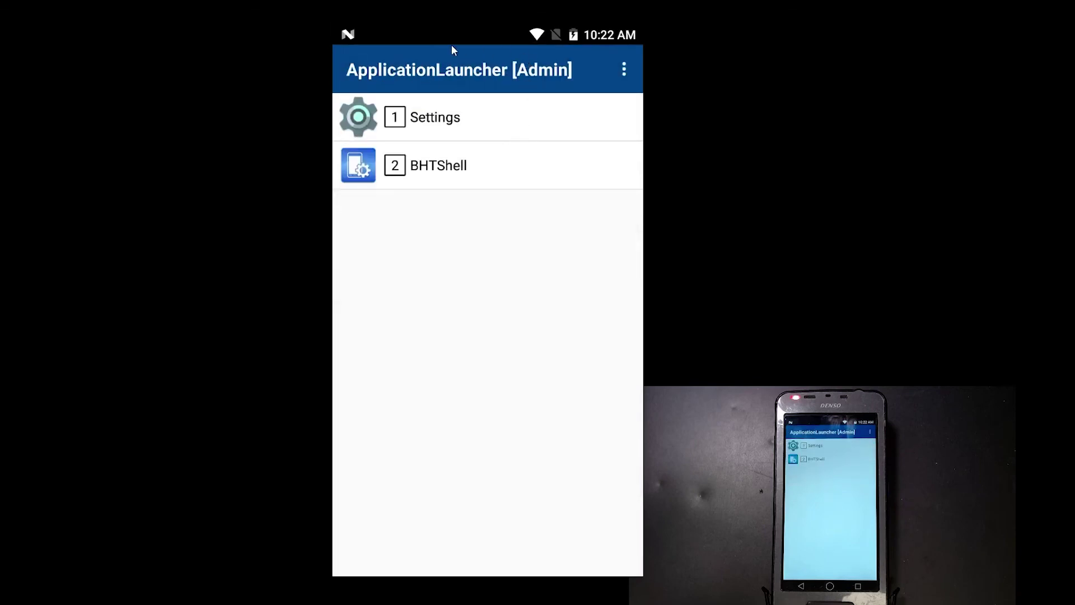
left_click(624, 69)
left_click(559, 72)
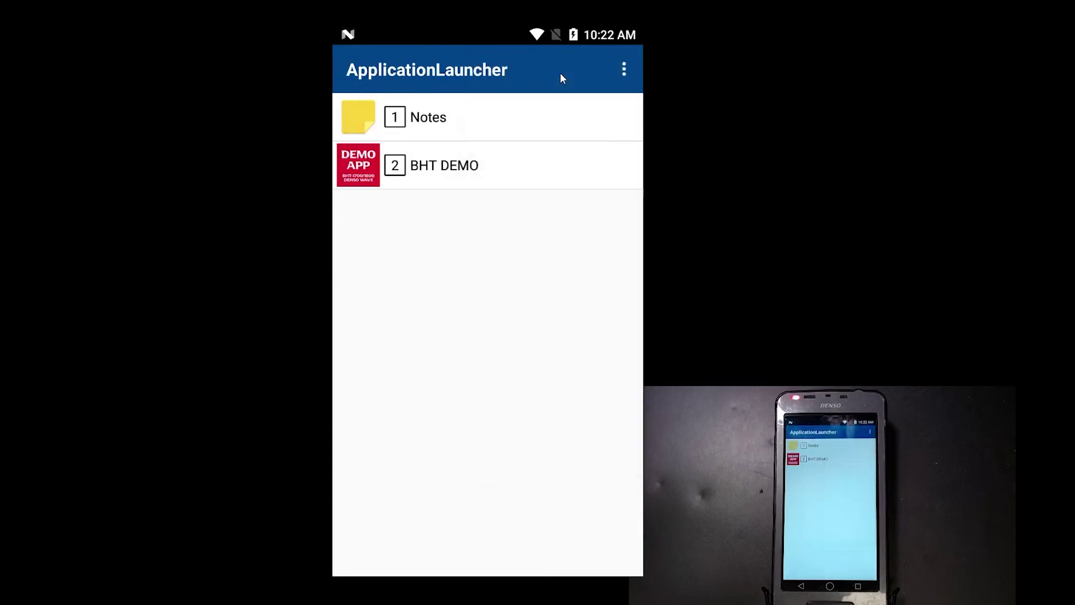